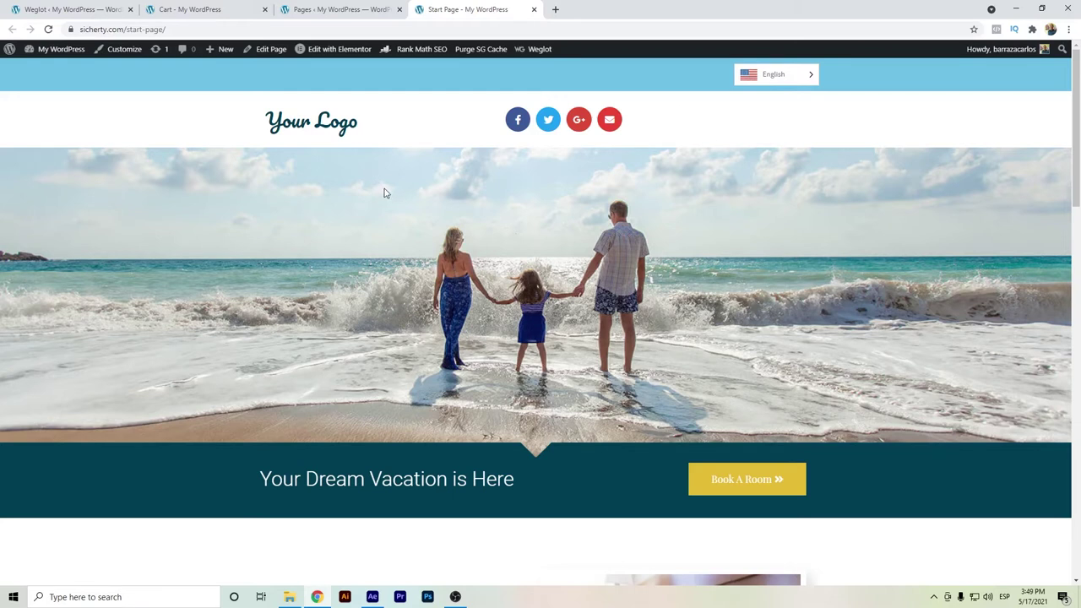
Drag down the WordPress start page to reach its English language switcher
left_click_drag(1079, 78, 370, 140)
left_click(783, 99)
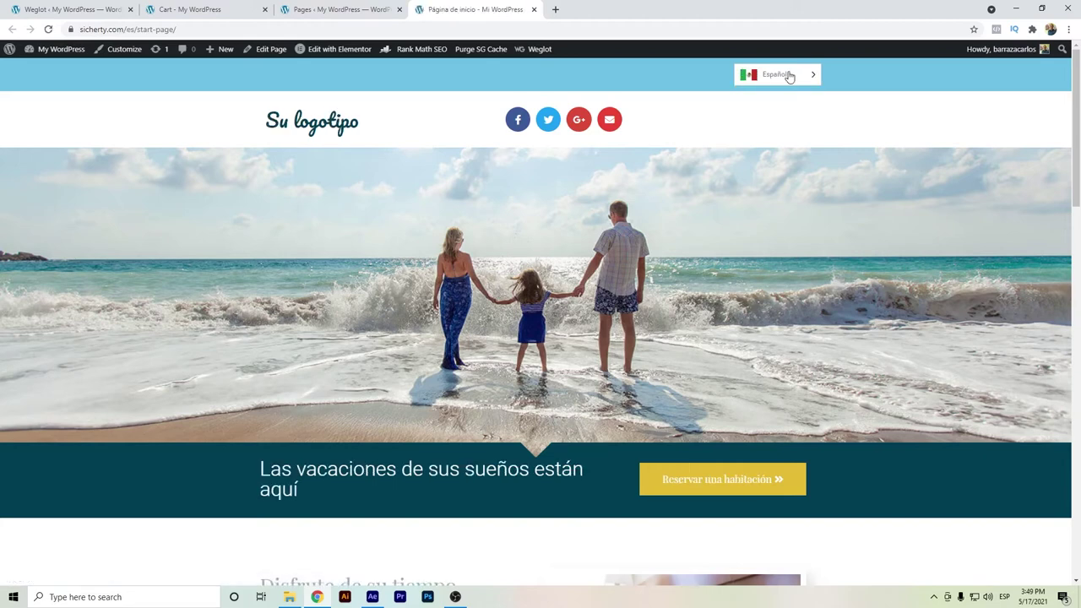
scroll(575, 216, "down", 3)
scroll(412, 310, "down", 3)
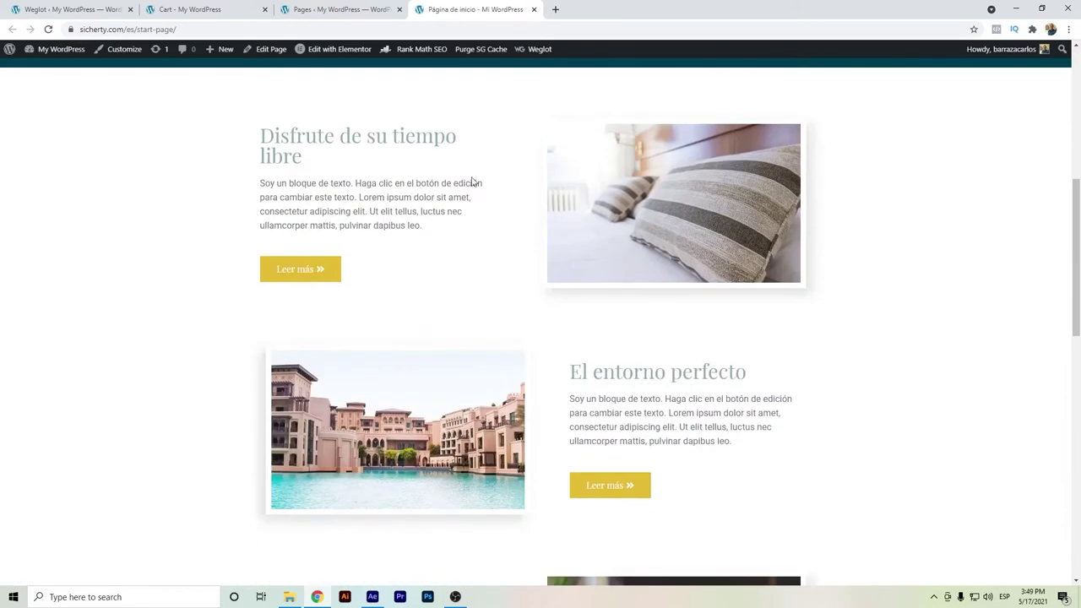
scroll(675, 282, "down", 2)
scroll(422, 437, "down", 2)
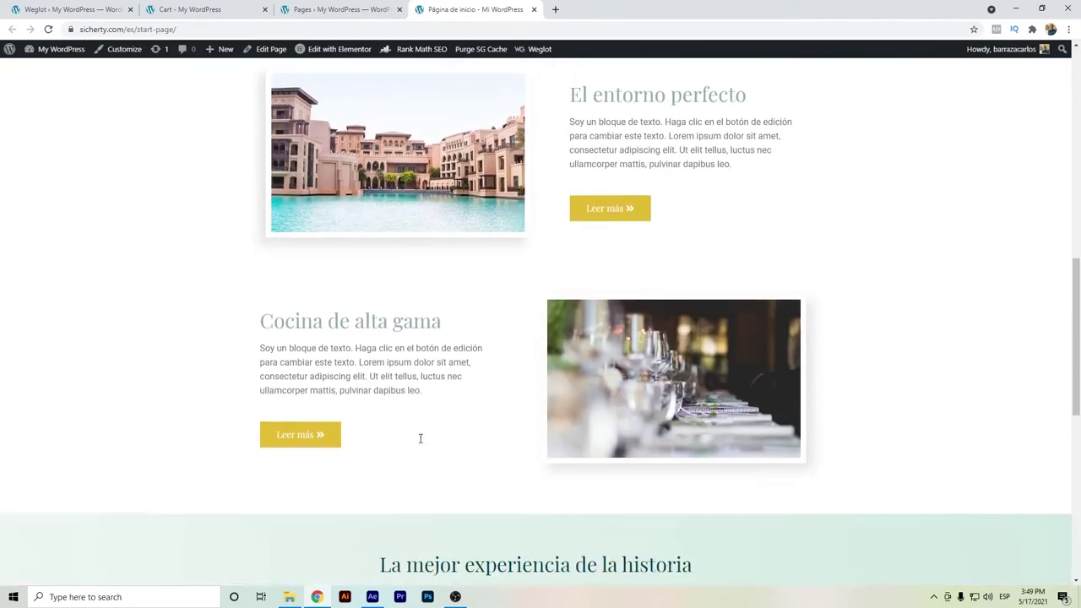
scroll(367, 363, "down", 3)
scroll(367, 363, "down", 3)
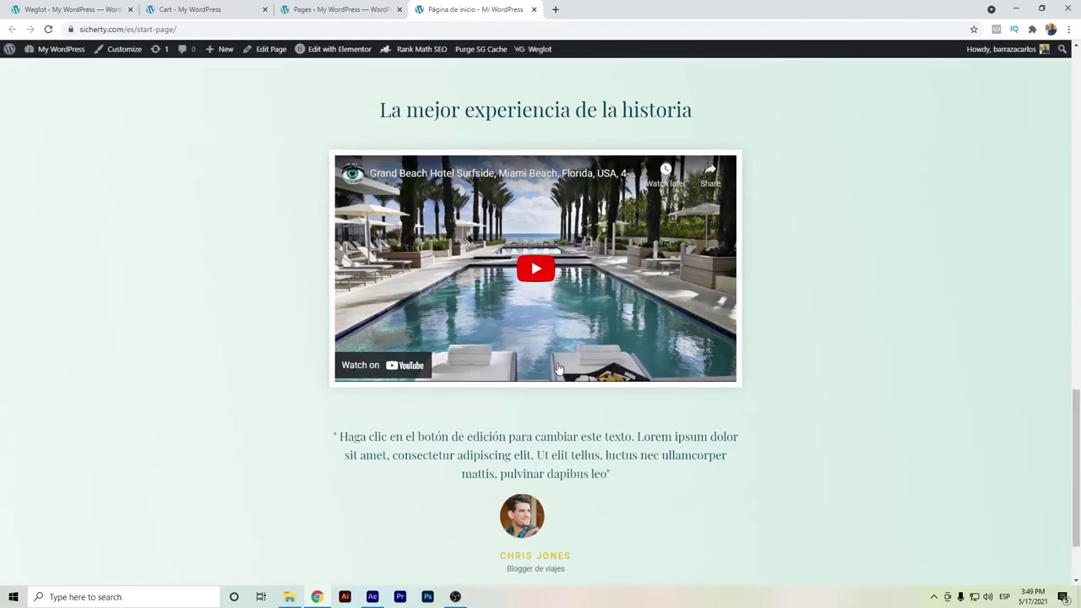
scroll(557, 372, "down", 1)
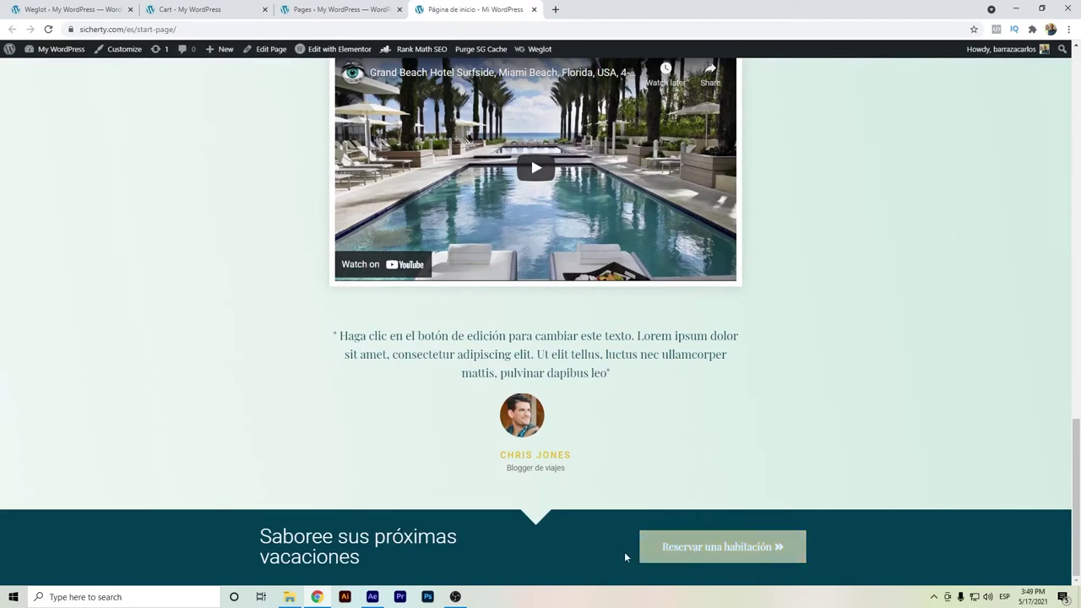
scroll(769, 415, "up", 15)
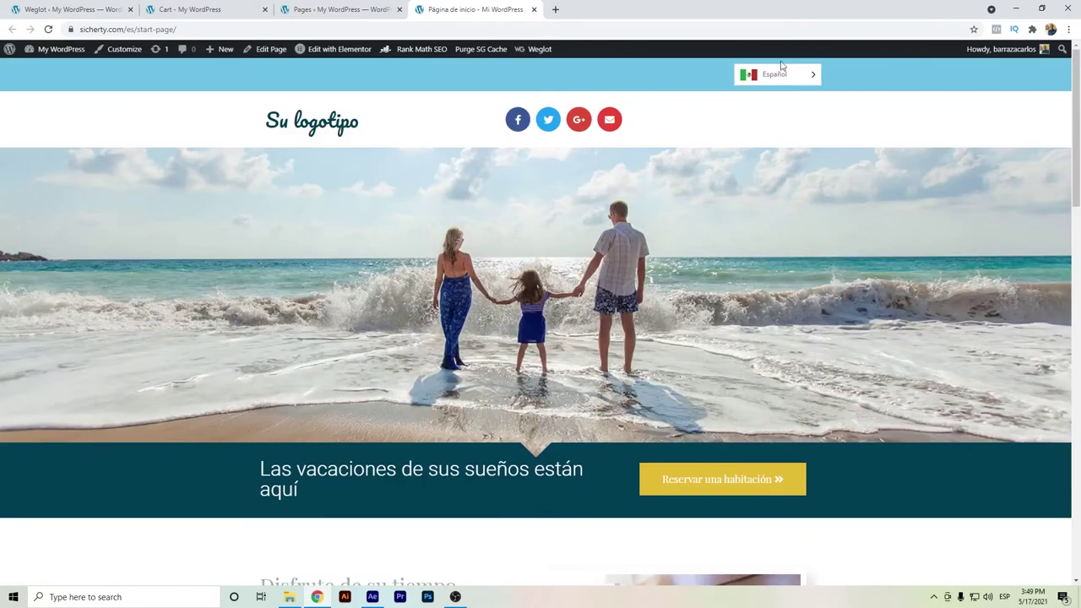
left_click(773, 95)
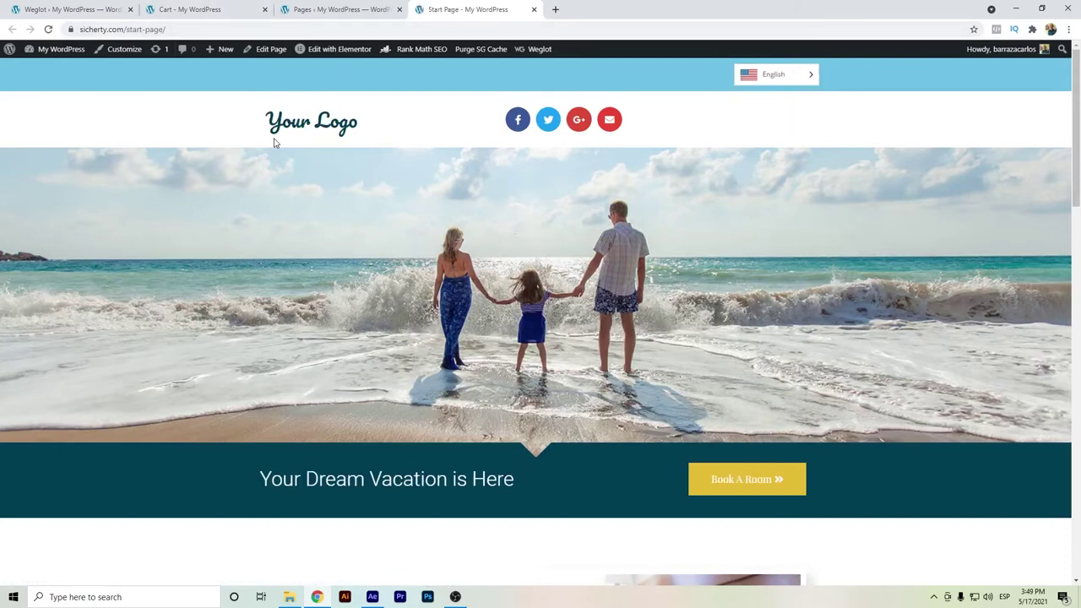
Open Weglot's English-to-Spanish translation list and filter it to the /start-page strings
left_click(555, 9)
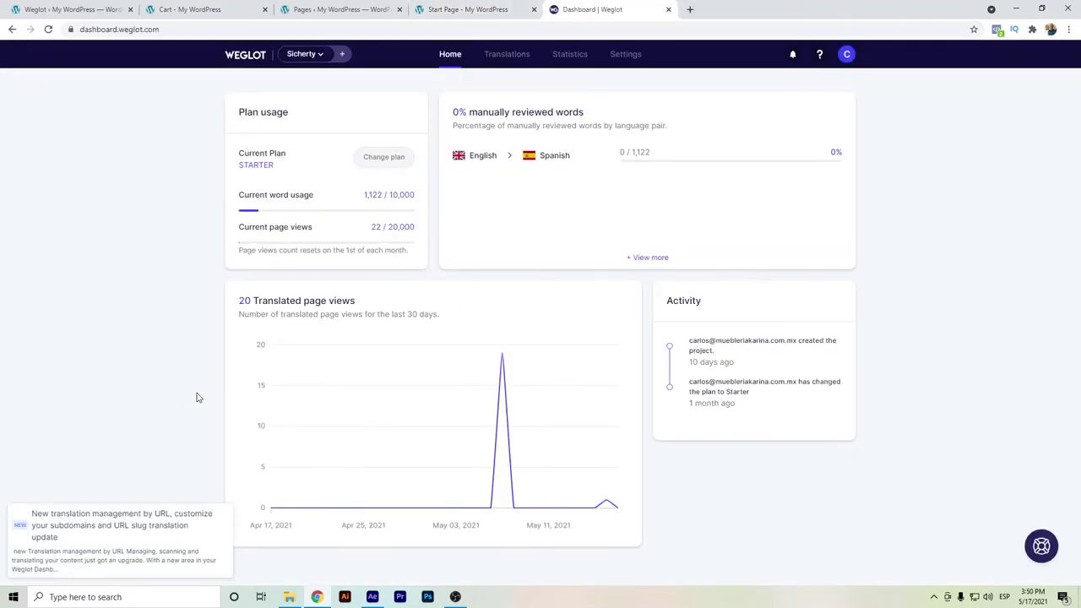
left_click(543, 164)
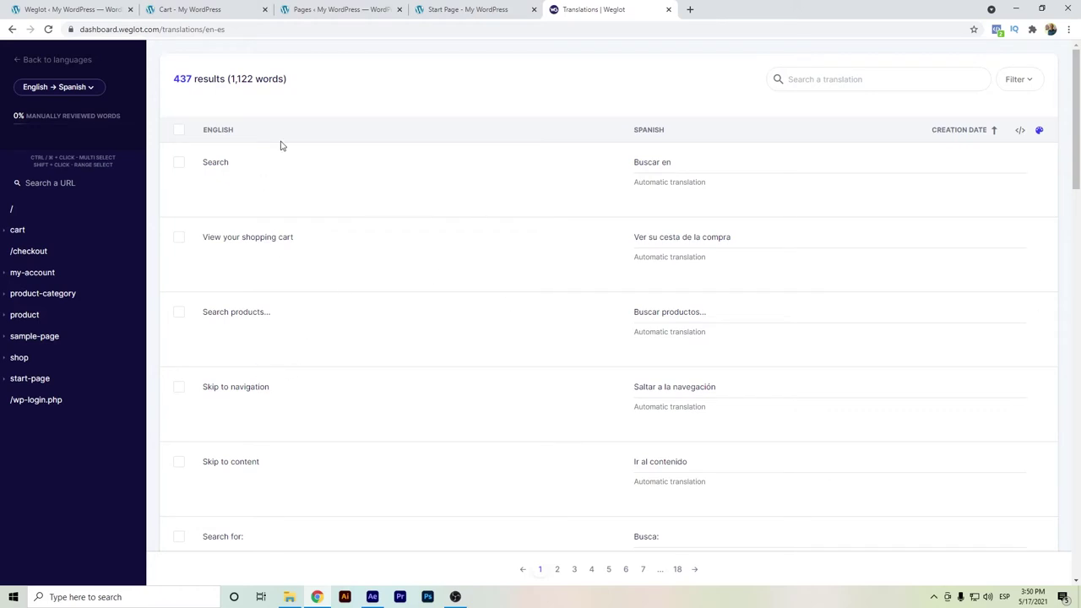
scroll(473, 400, "down", 5)
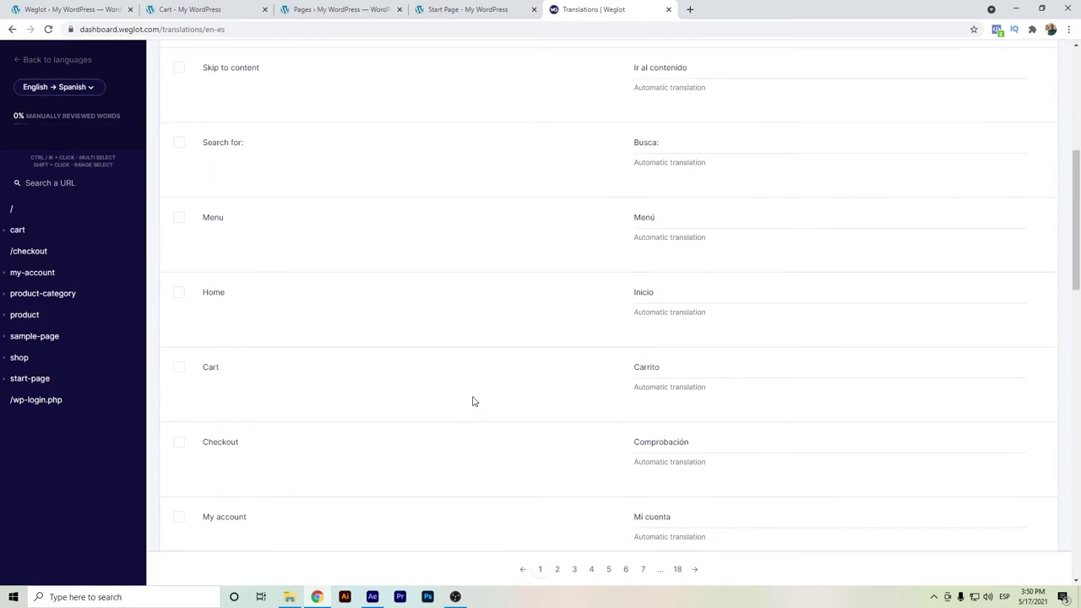
scroll(405, 358, "down", 2)
scroll(261, 415, "down", 5)
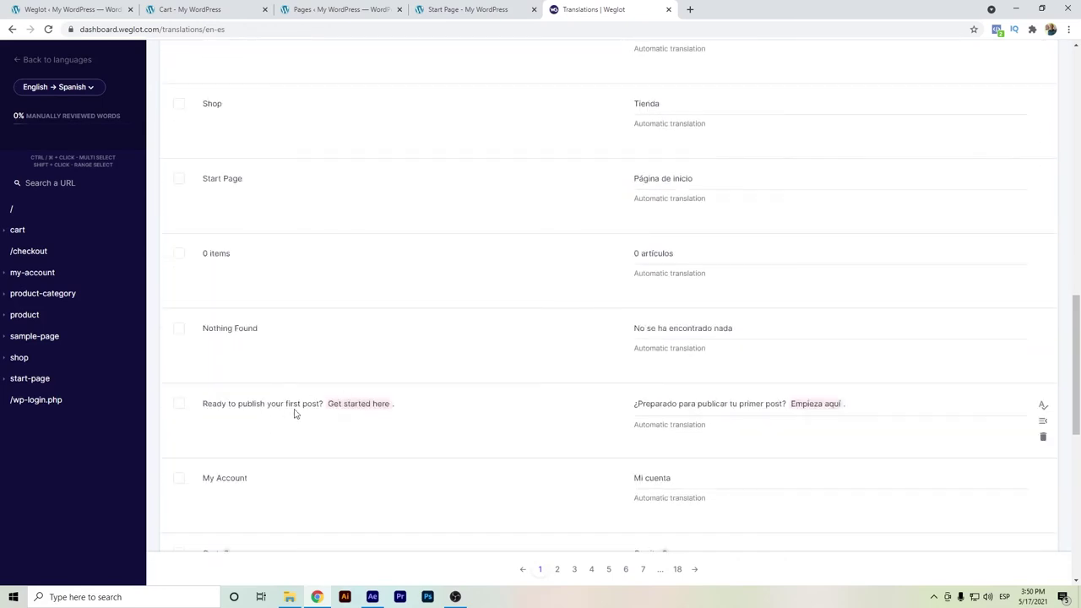
scroll(297, 410, "down", 3)
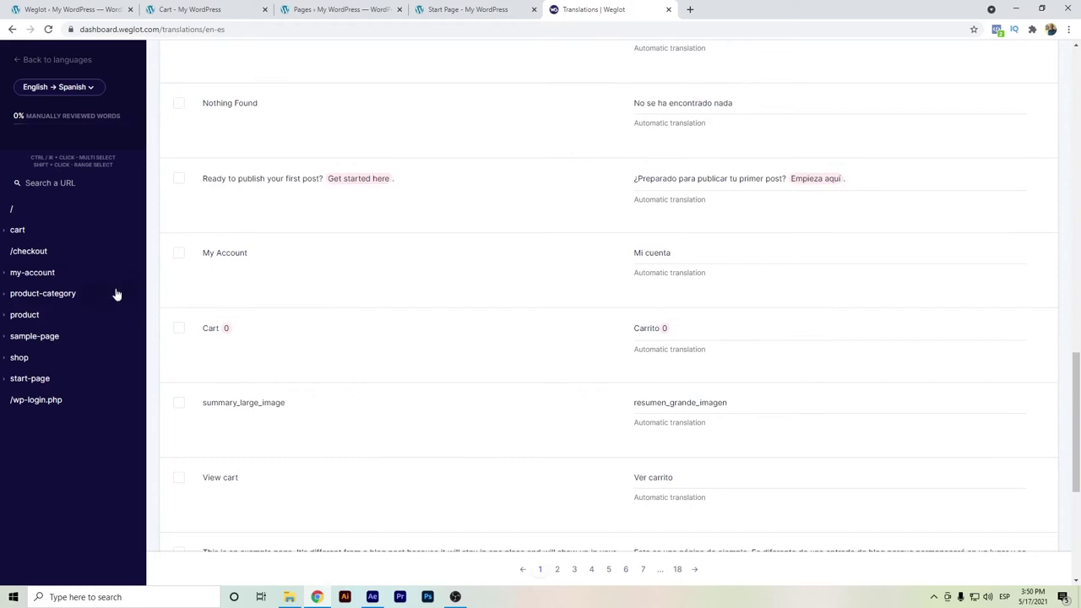
left_click(50, 386)
left_click(38, 403)
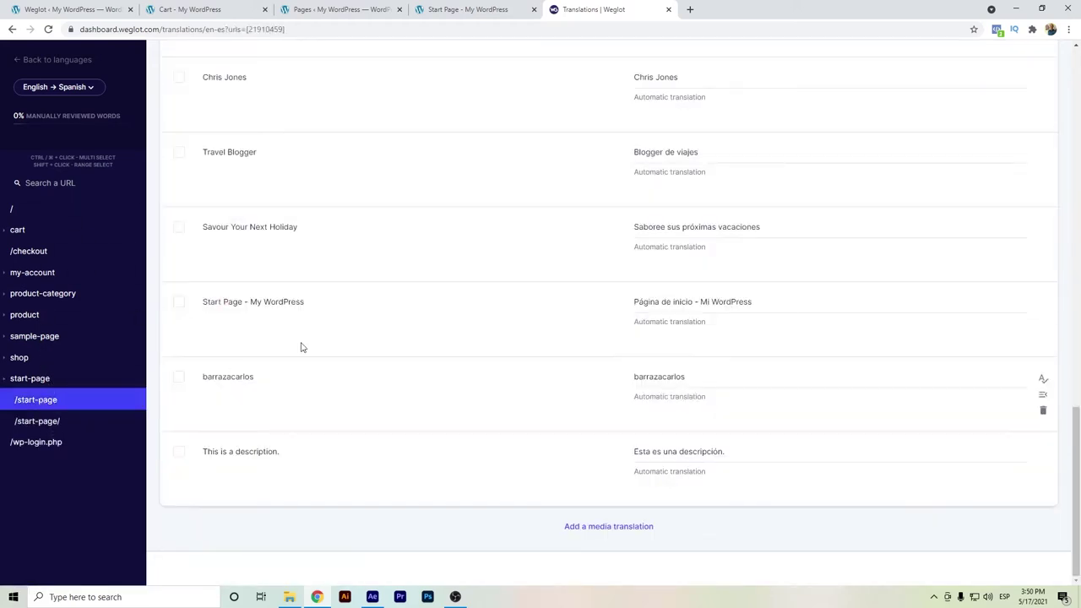
Return to the languages overview showing 1,122 translated words, then go back to the start page
scroll(427, 350, "up", 3)
scroll(427, 349, "up", 2)
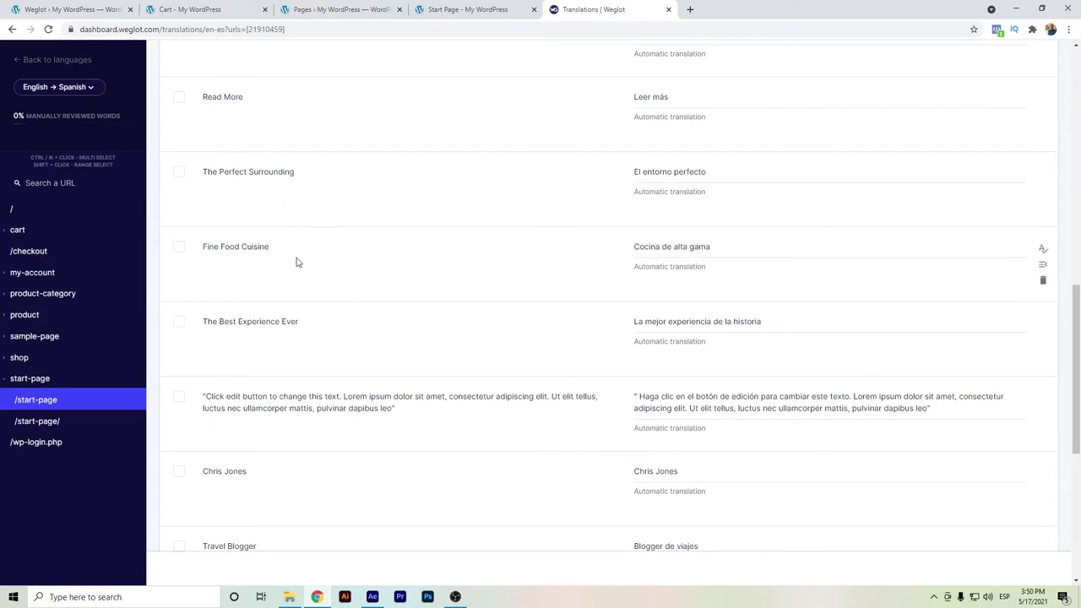
left_click(19, 61)
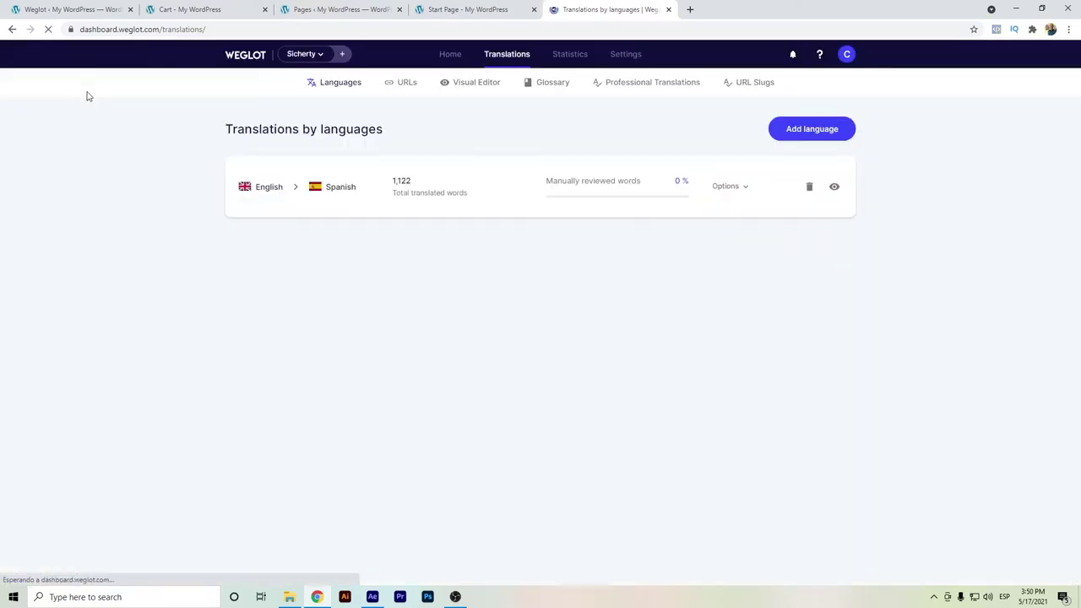
left_click_drag(417, 180, 391, 188)
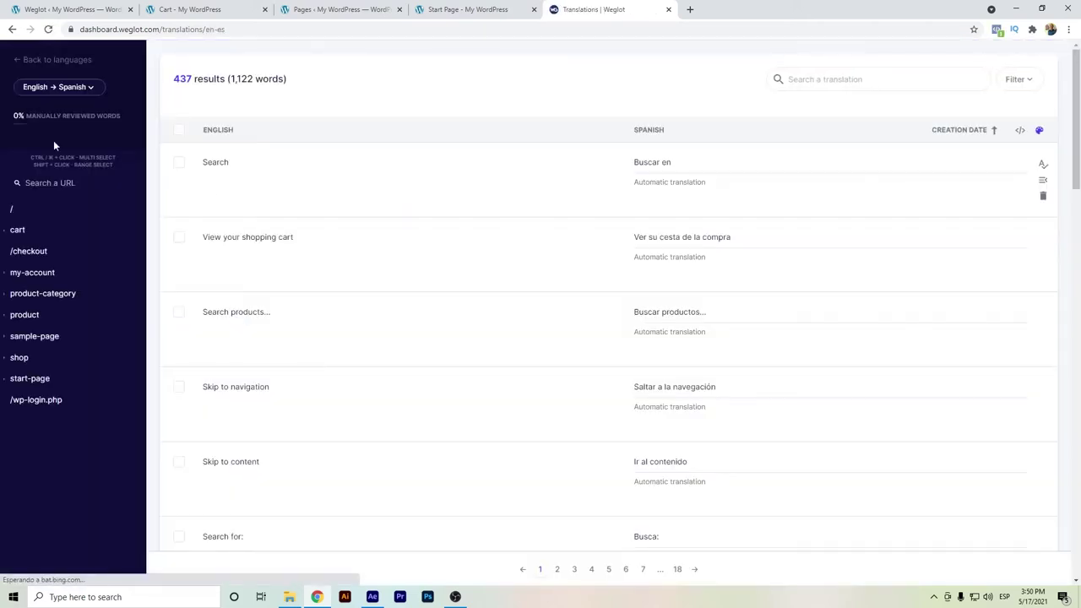
left_click(14, 62)
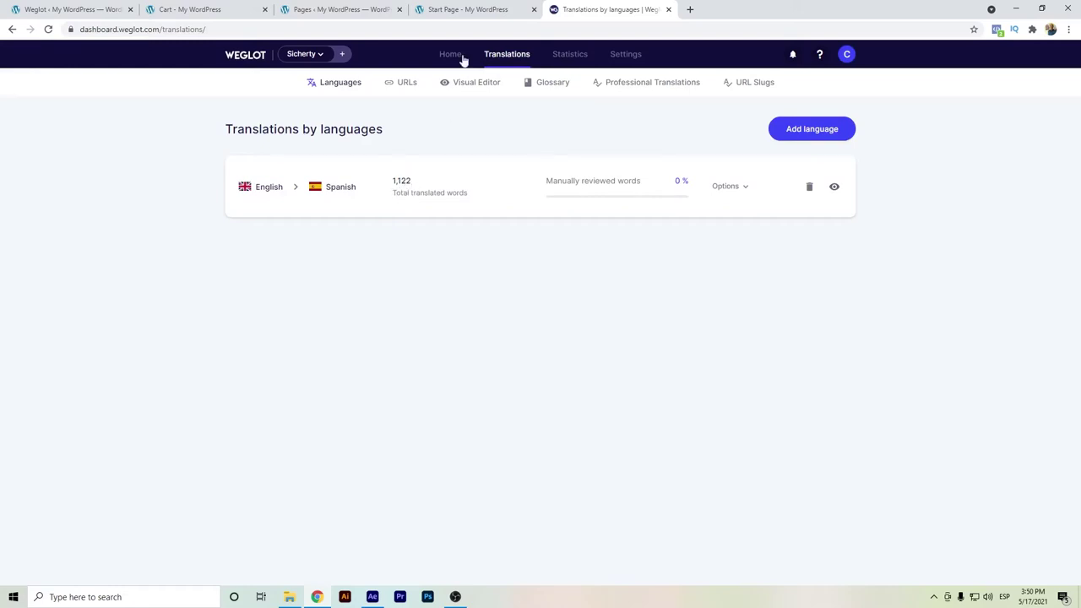
left_click(465, 7)
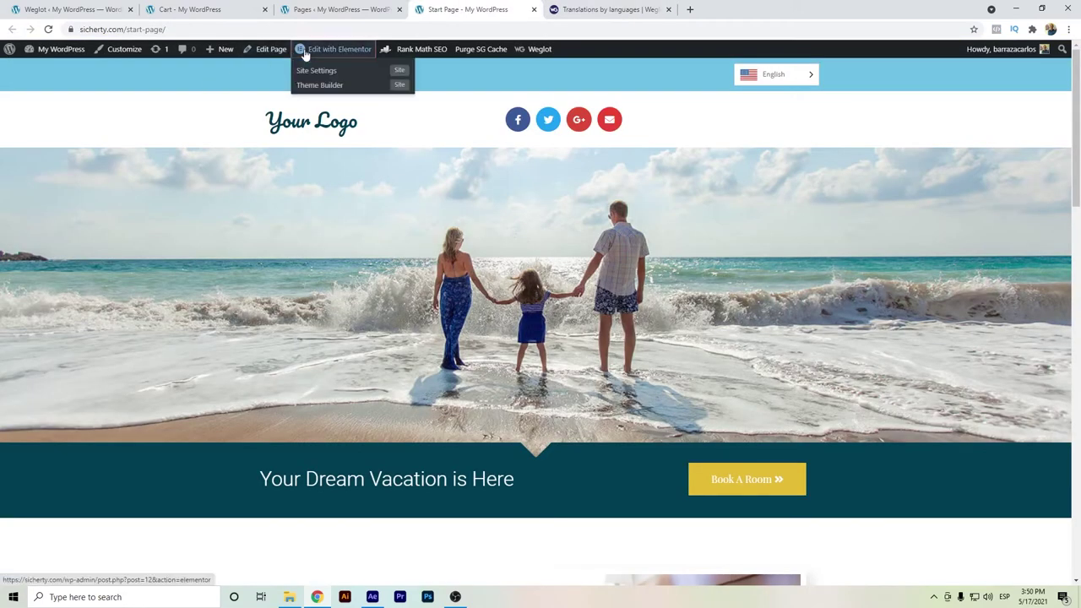
Duplicate the Dream Vacation heading in Elementor, retitle it 'Your Dream Vacation is Here at the Beach.', and save
left_click(336, 49)
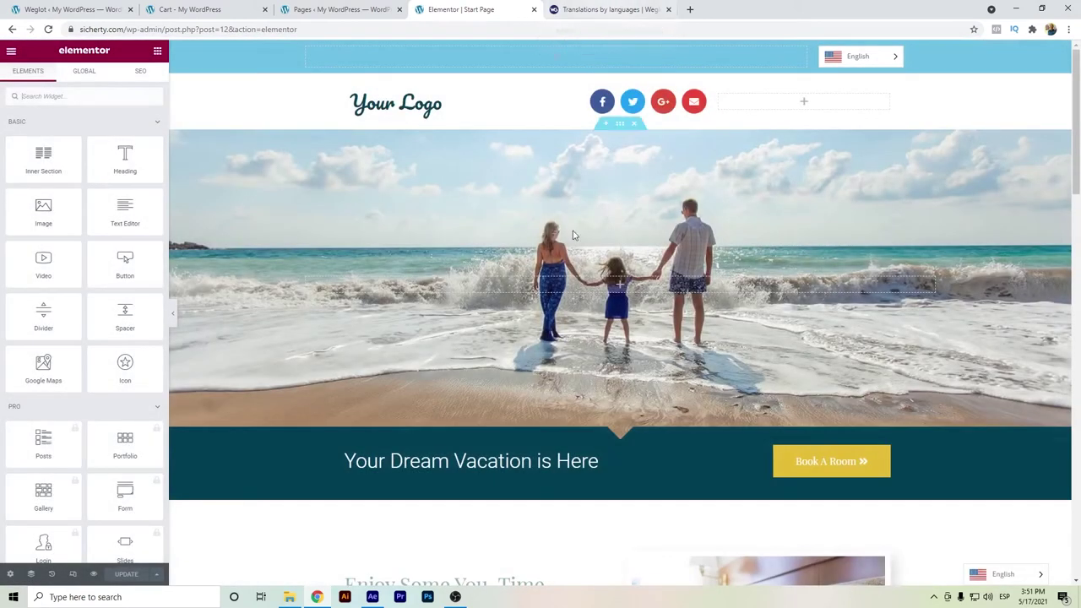
right_click(691, 462)
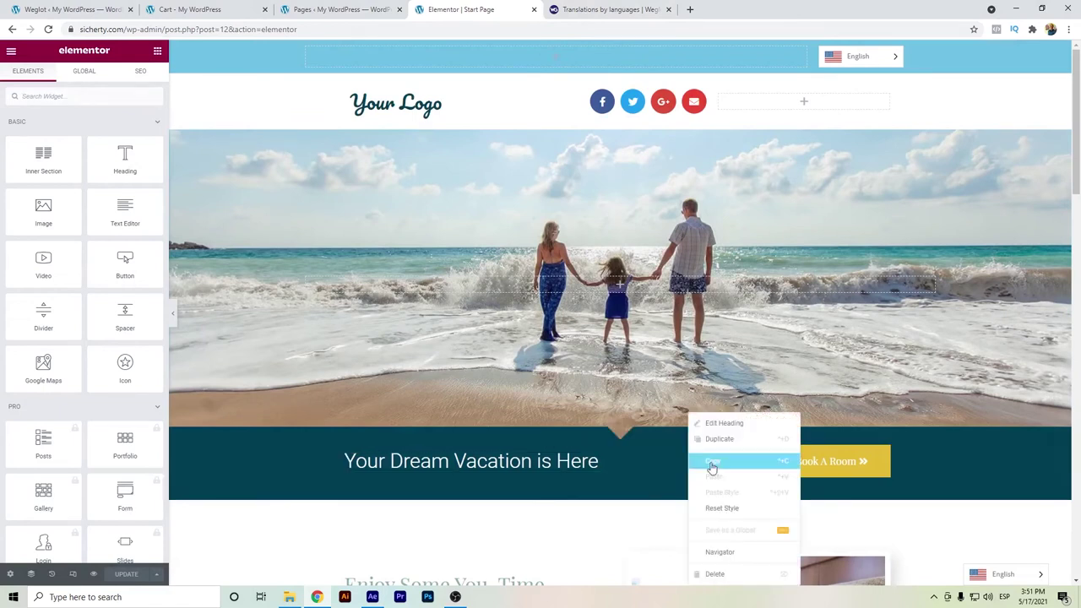
left_click(726, 448)
left_click(598, 481)
type("at the Beach.")
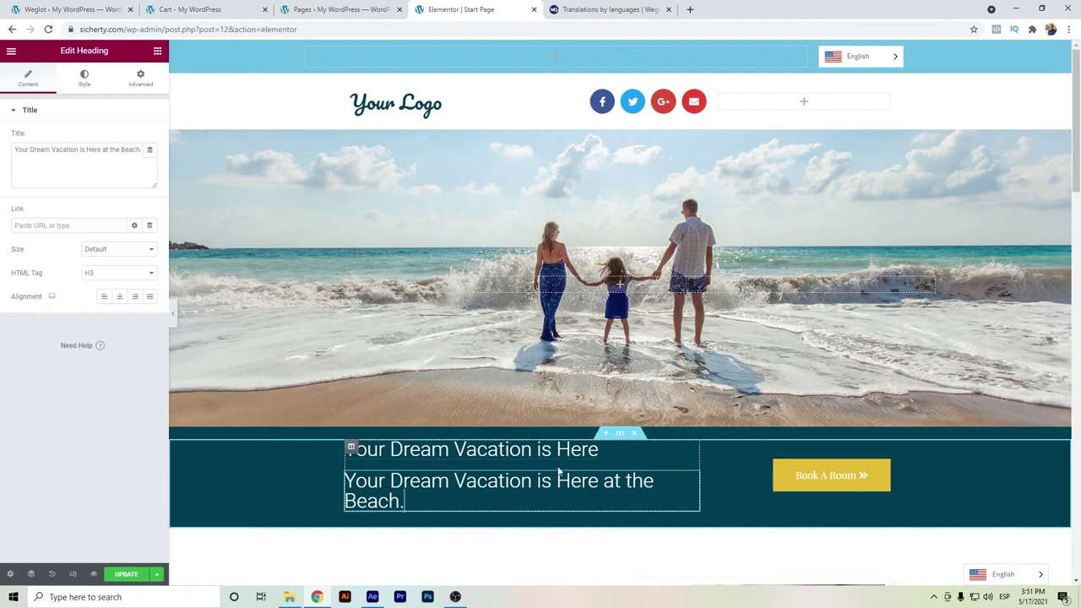
key("ctrl+s")
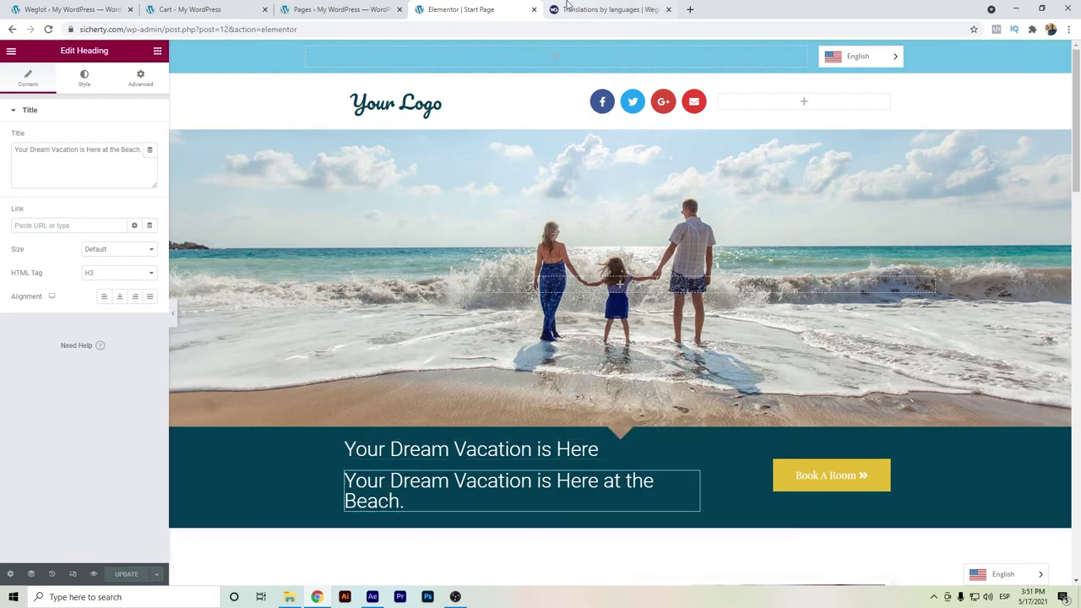
Preview the edited start page from Elementor's menu and switch it to Español
left_click(607, 10)
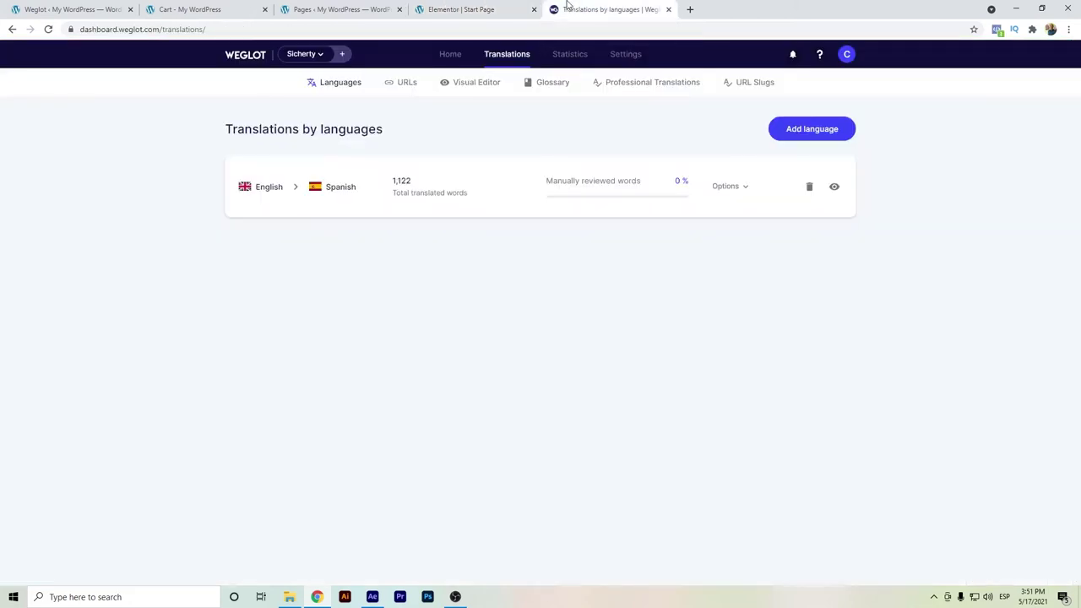
left_click(442, 10)
left_click(11, 51)
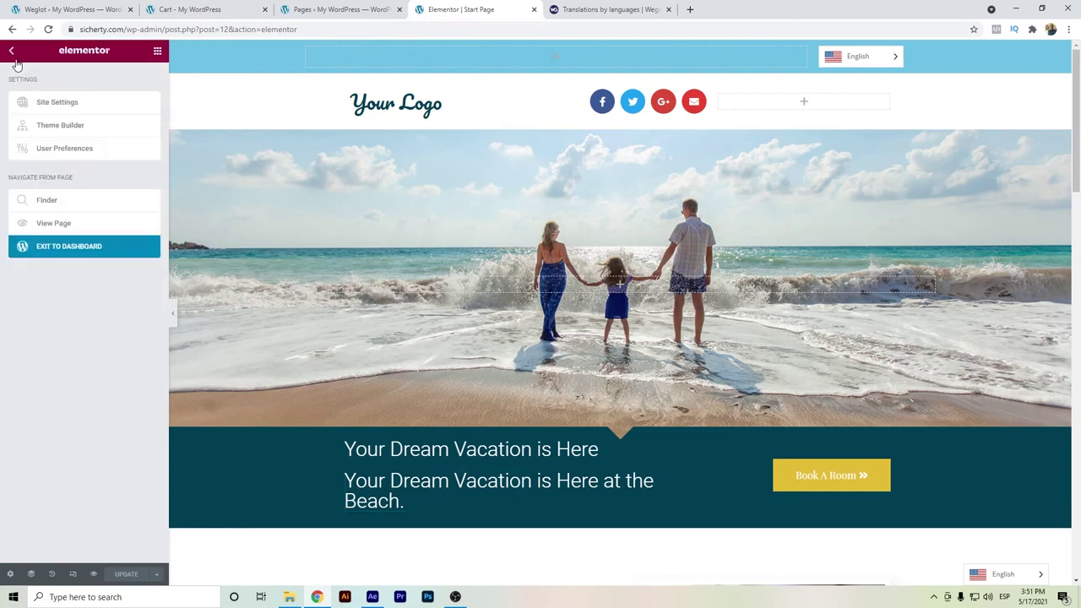
left_click(90, 574)
mouse_move(760, 98)
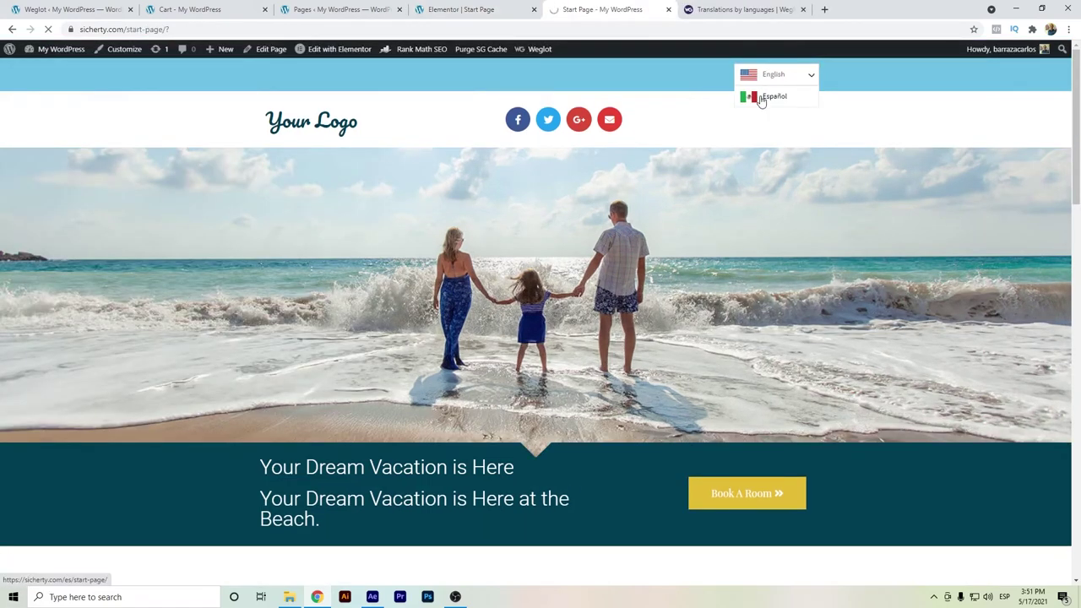
left_click(760, 98)
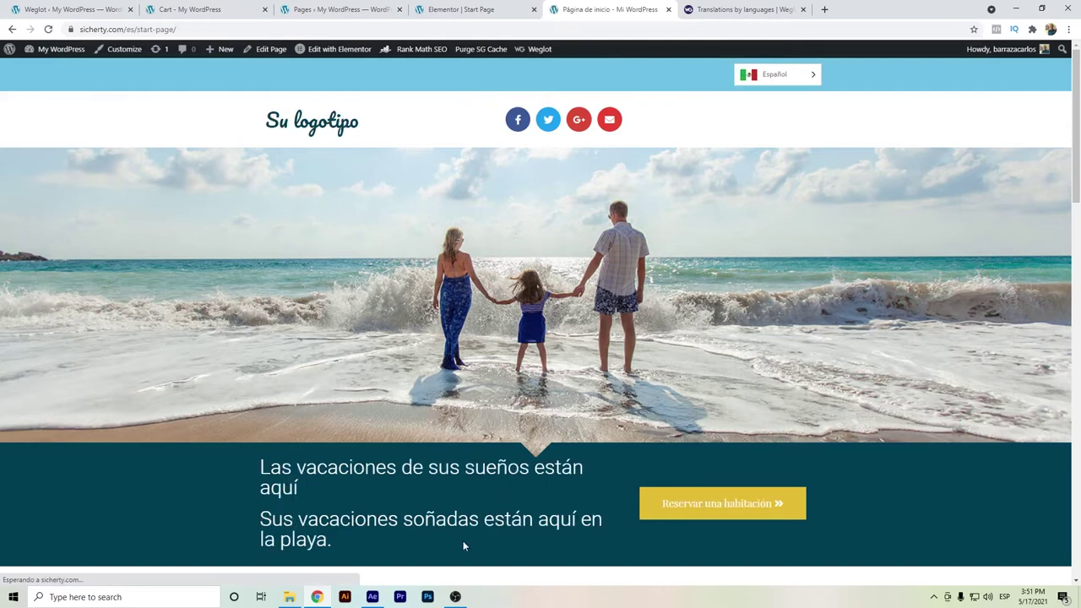
Reload Weglot's translations overview so the English→Spanish word count updates from 1,122
left_click(729, 9)
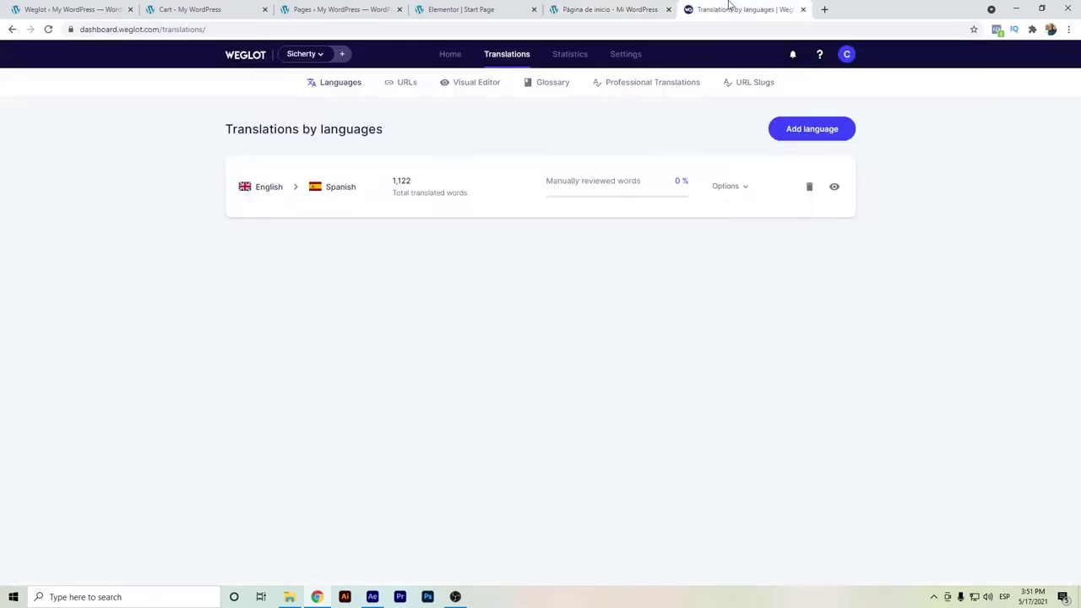
left_click_drag(420, 188, 400, 188)
left_click(386, 185)
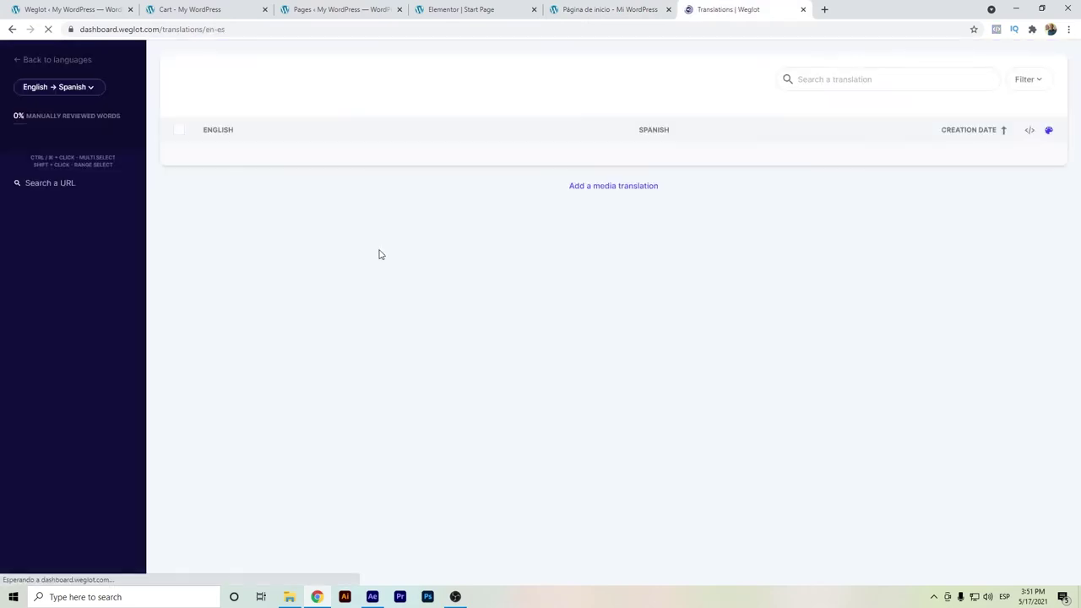
left_click(12, 29)
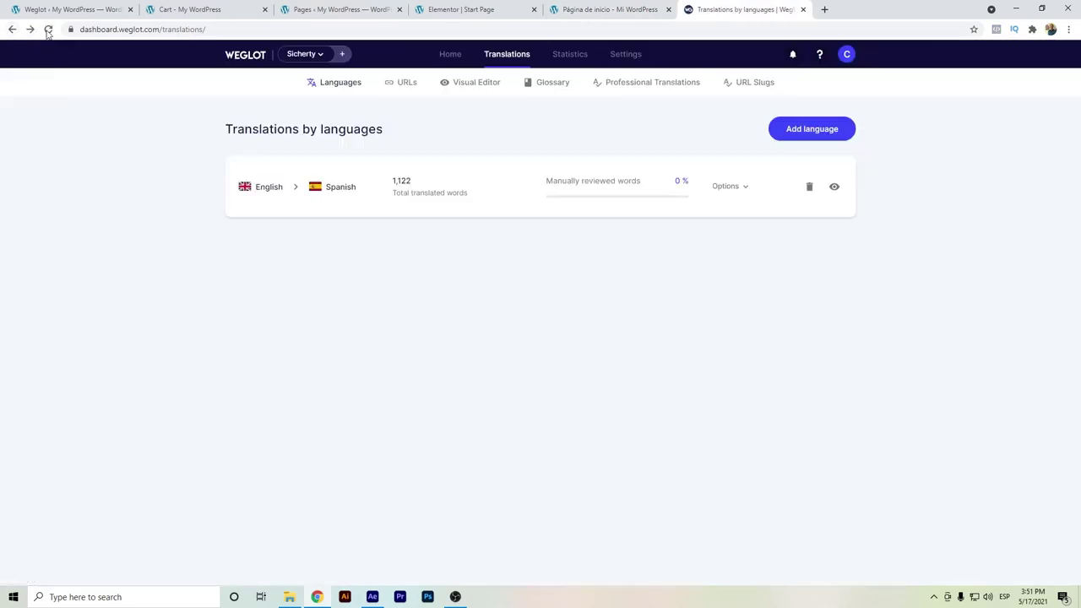
left_click(48, 30)
Switch the start page back to English and view Weglot's home usage of 1,130 of 10,000 words
left_click(610, 9)
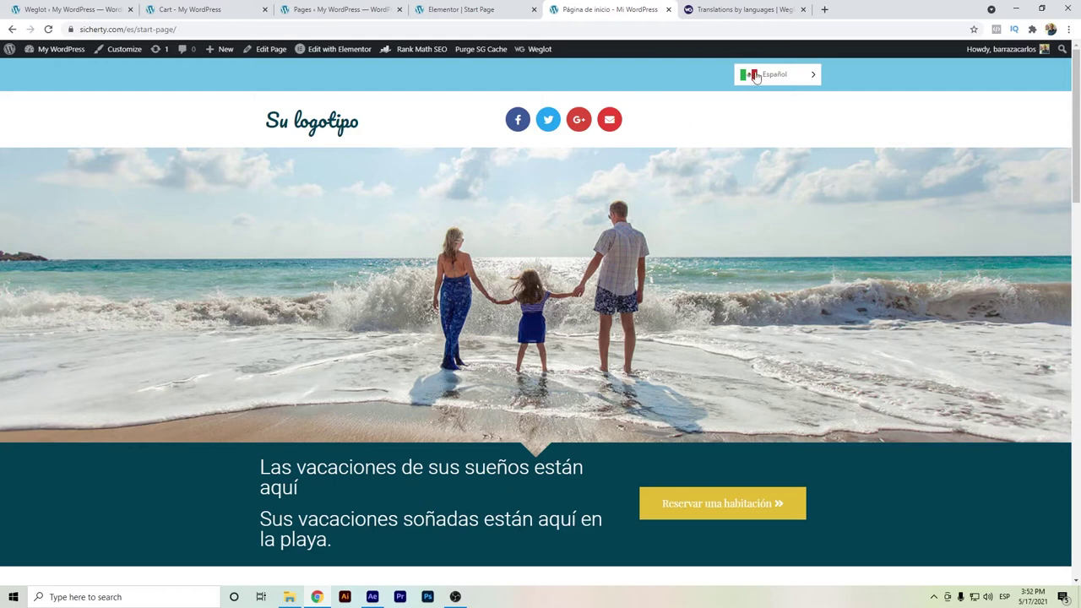
mouse_move(758, 79)
left_click(756, 100)
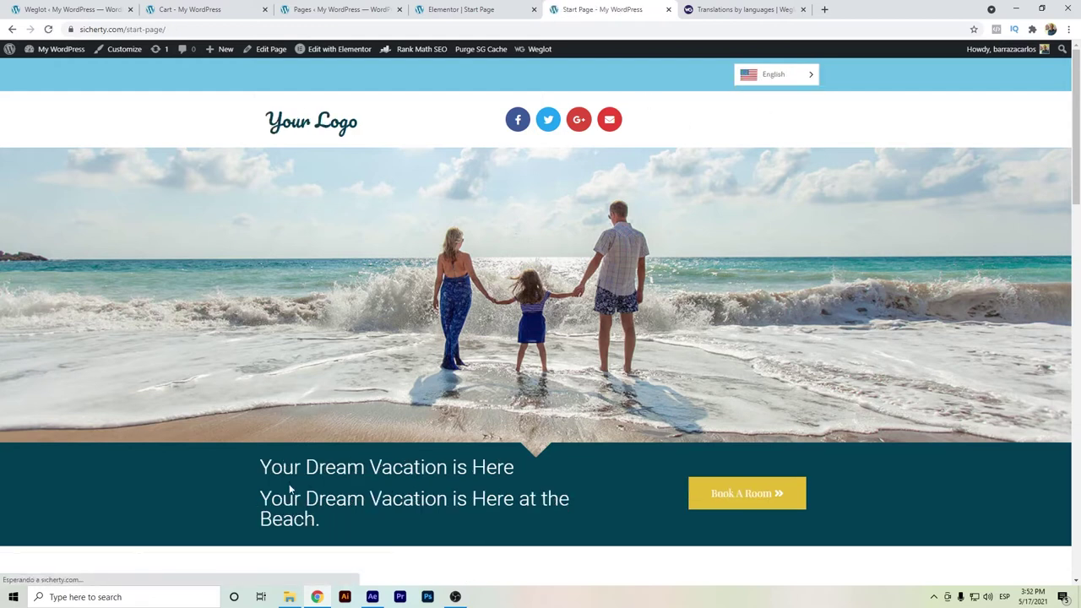
left_click(713, 7)
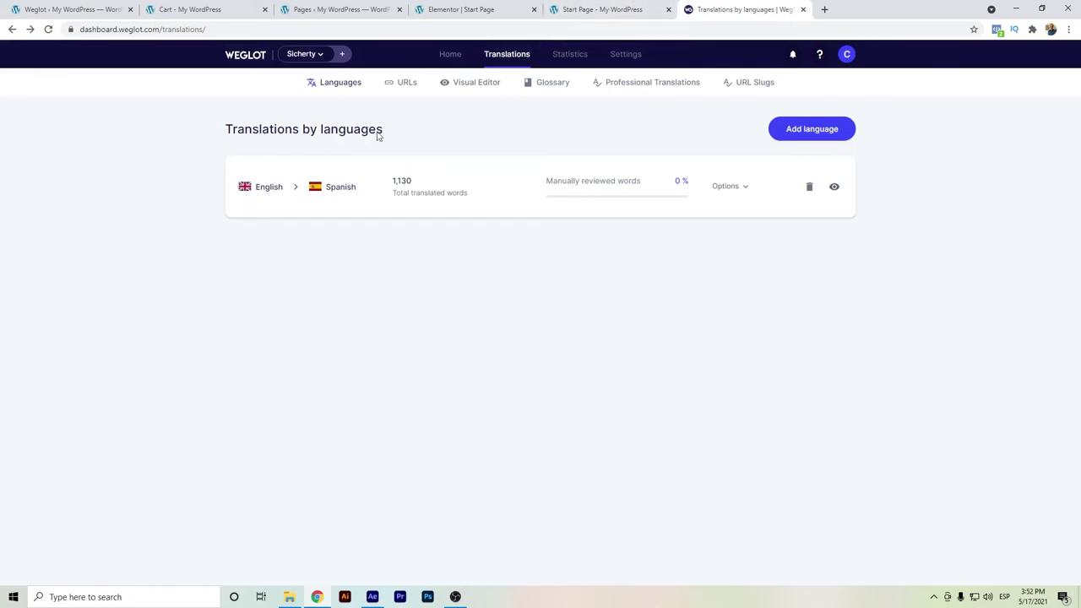
left_click(447, 65)
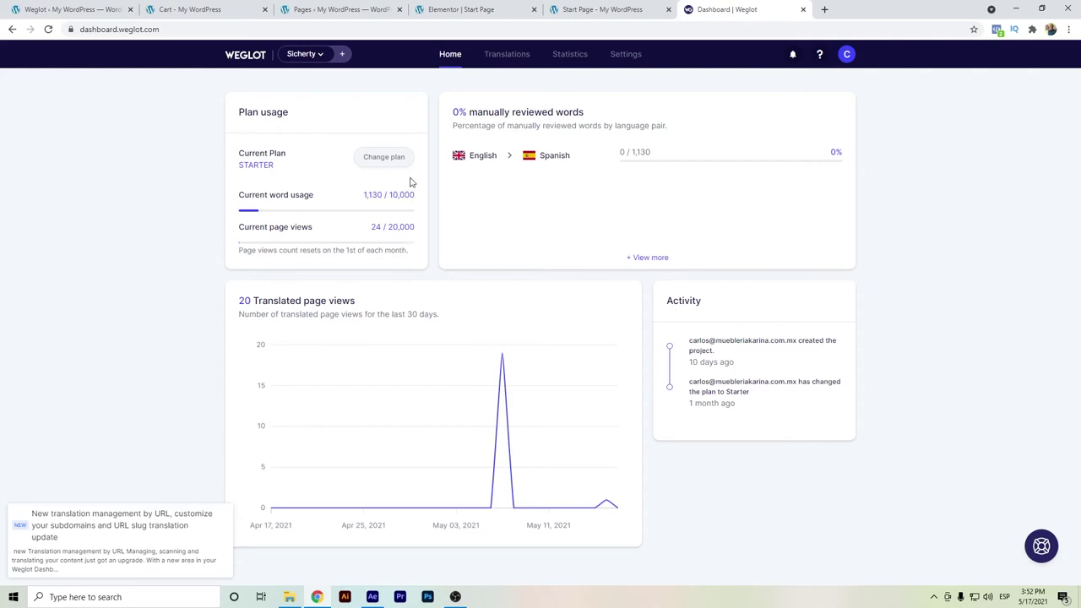
left_click(604, 10)
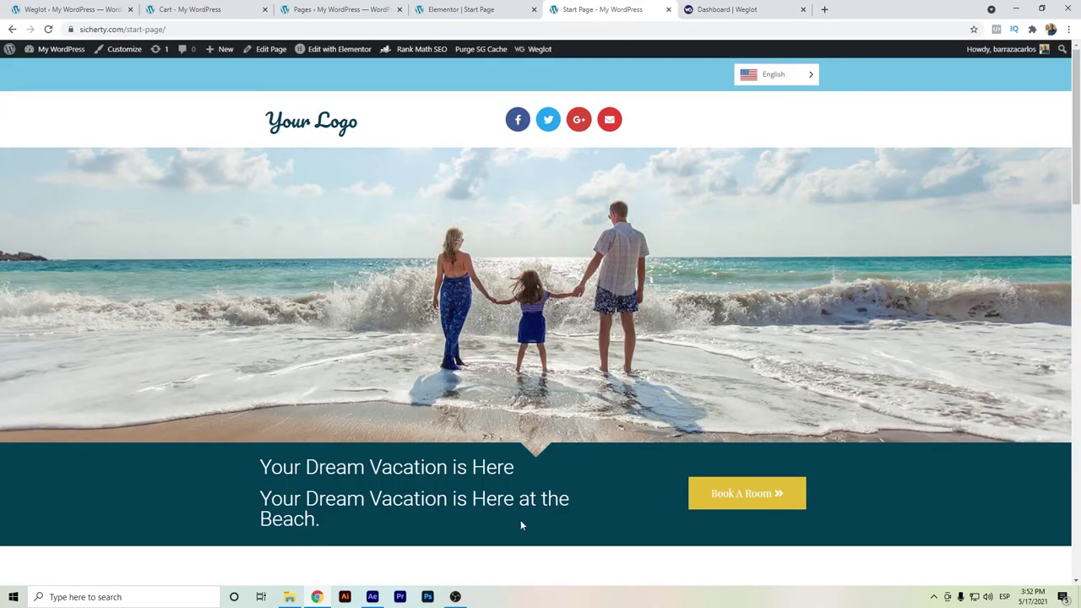
left_click(701, 10)
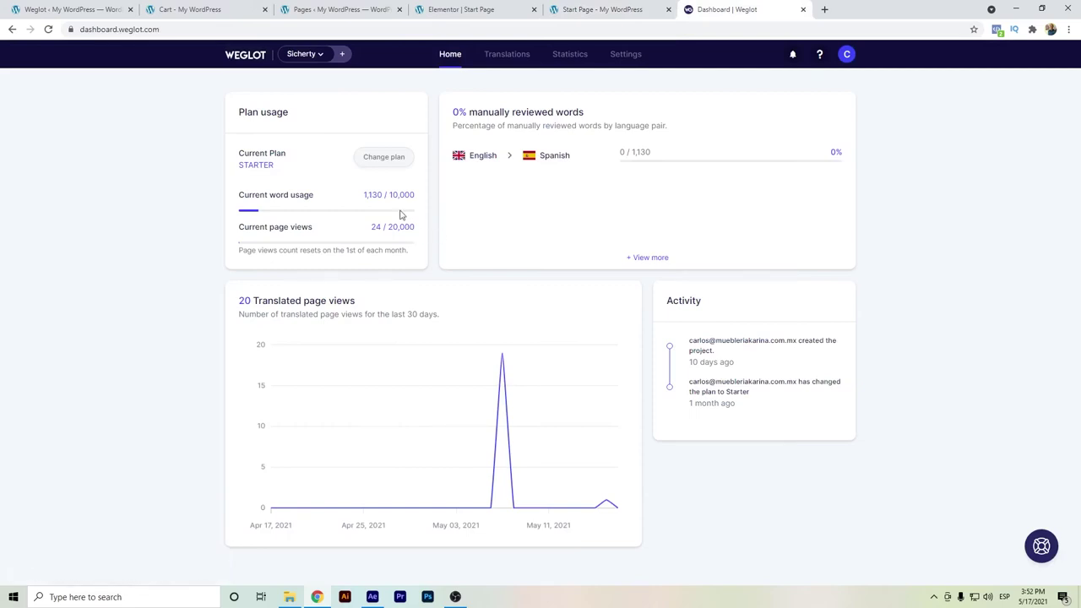
Compare upgrade plans on yearly billing, choosing Pro then Advanced at €1,980.83 per year
left_click(374, 164)
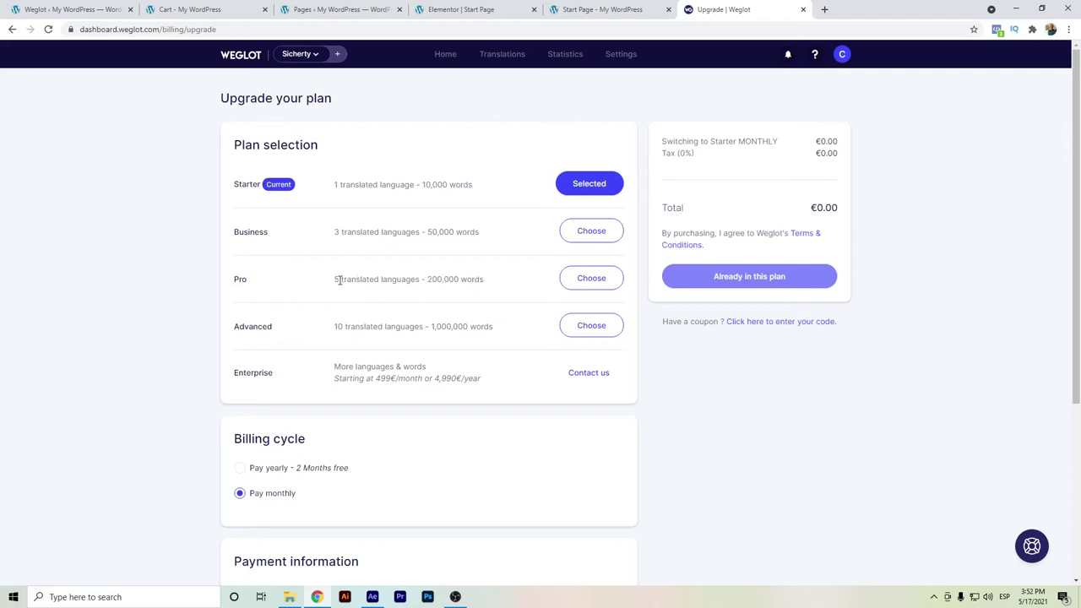
left_click_drag(339, 280, 334, 280)
left_click(329, 286)
left_click(273, 470)
left_click(564, 277)
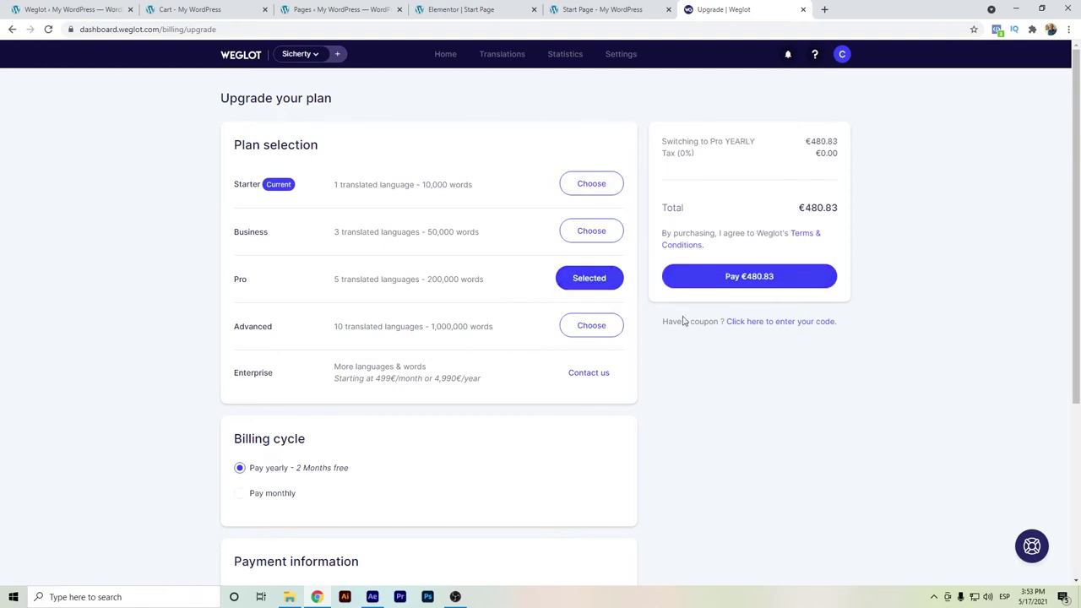
left_click(617, 335)
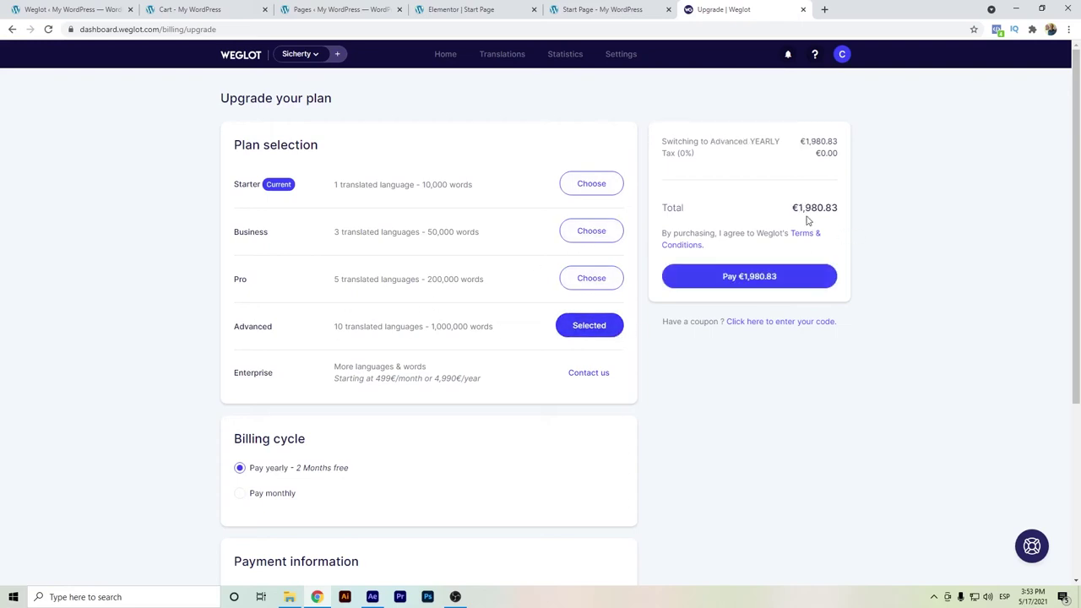
left_click_drag(789, 208, 843, 214)
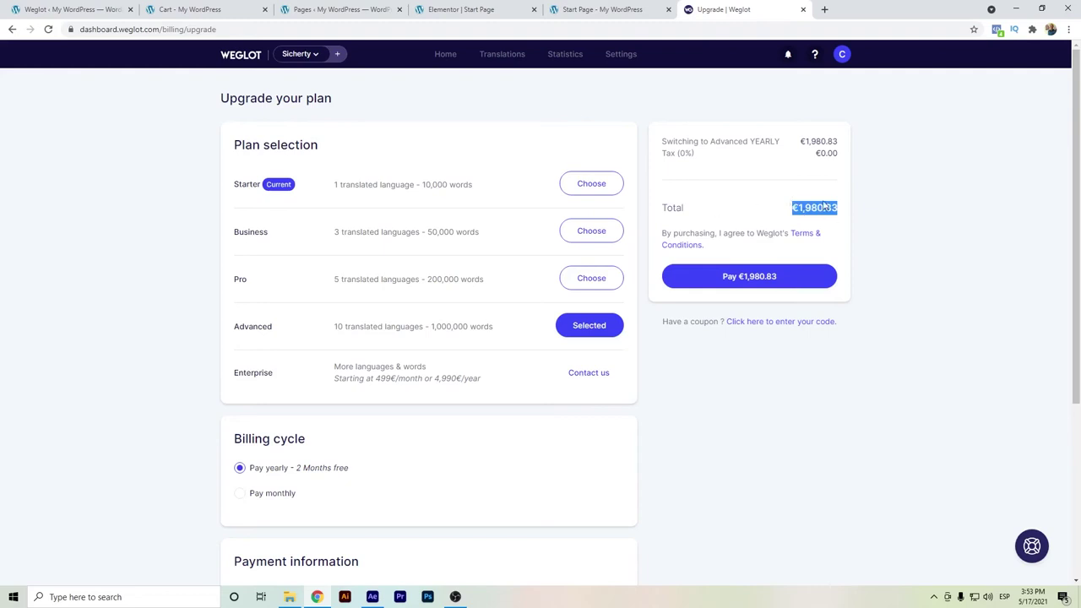
left_click(853, 196)
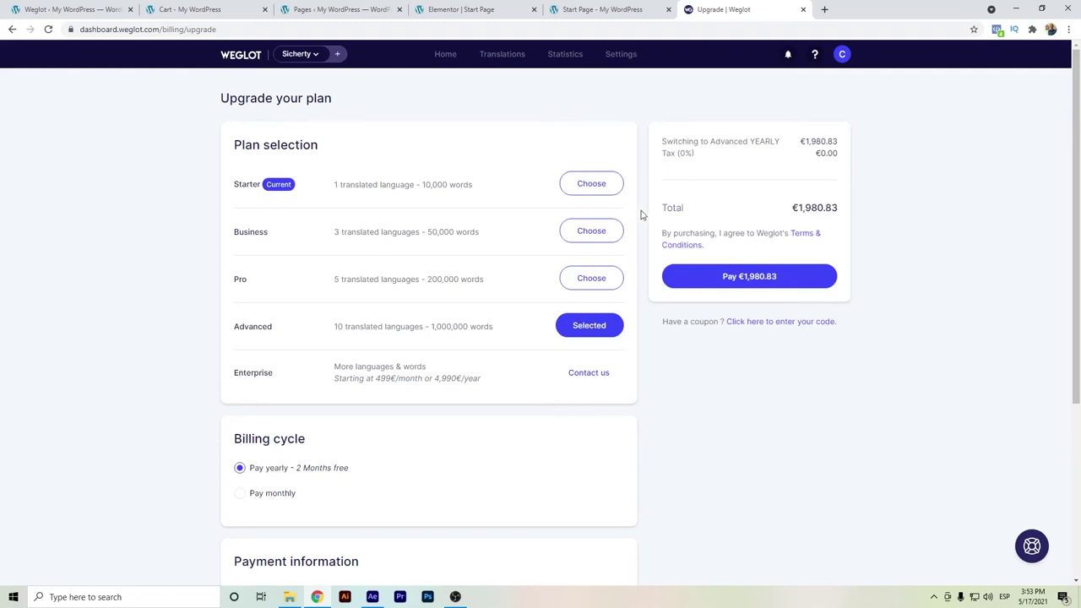
Load the author's multilingual website in a new browser tab
key("ctrl+t")
type("barrazacarlos.com")
key("Return")
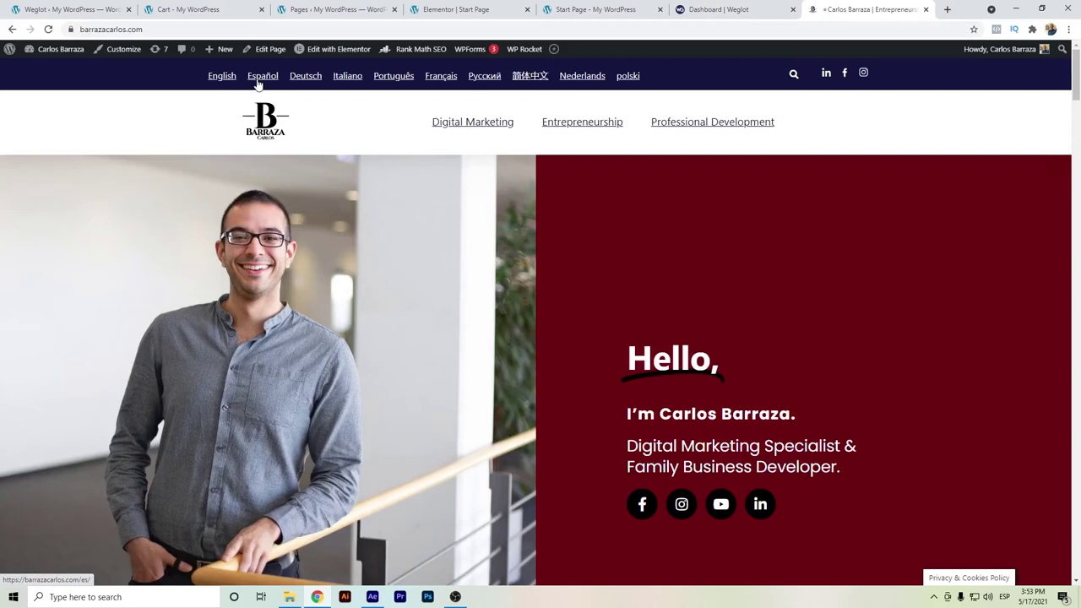
Open the Public relations in Marketing post from the Digital Marketing category
left_click(435, 125)
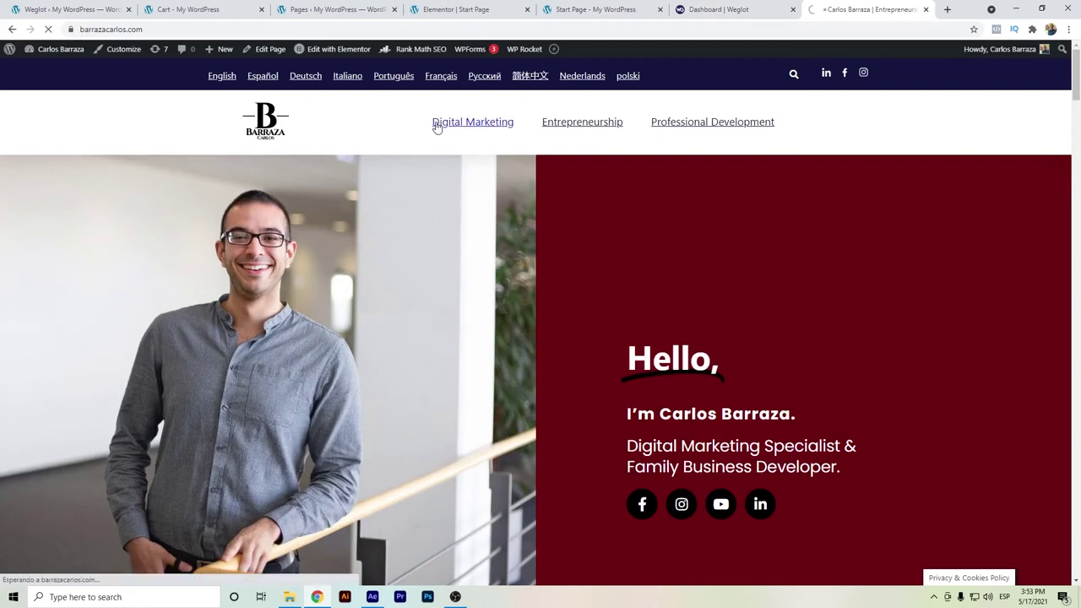
scroll(444, 136, "down", 15)
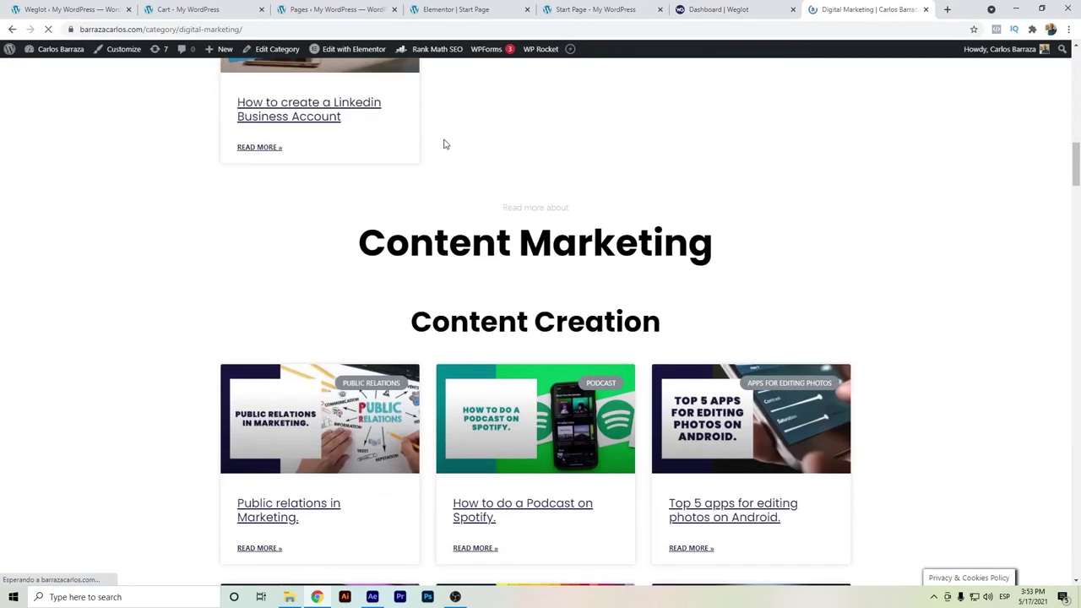
left_click(354, 447)
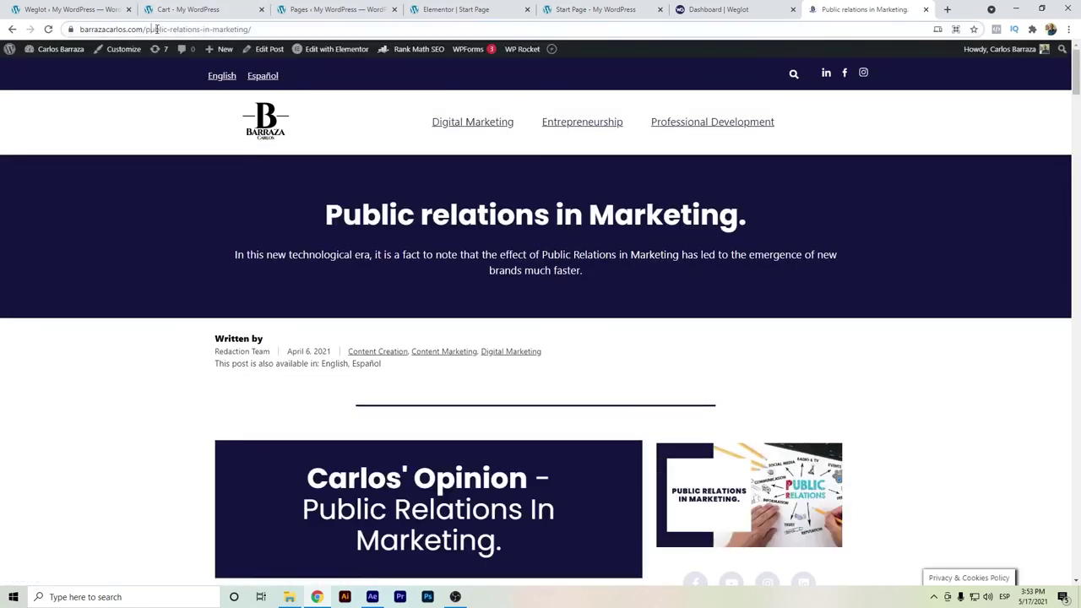
Switch the post to Español, comparing its slug with /es/relaciones-publicas-en-marketing/, then change tabs
left_click(156, 28)
left_click(170, 29)
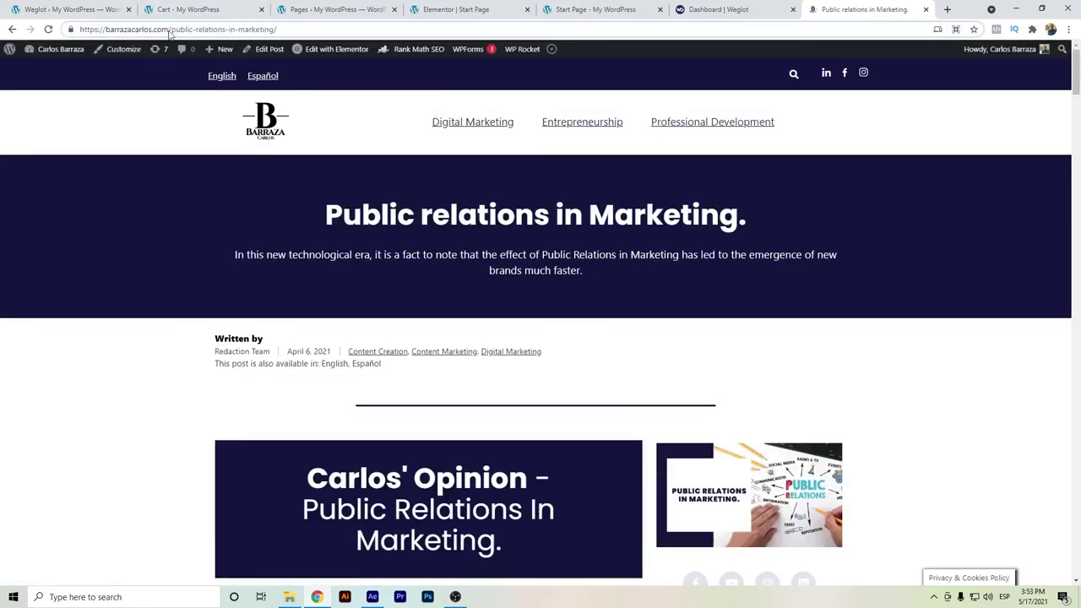
left_click_drag(172, 30, 277, 29)
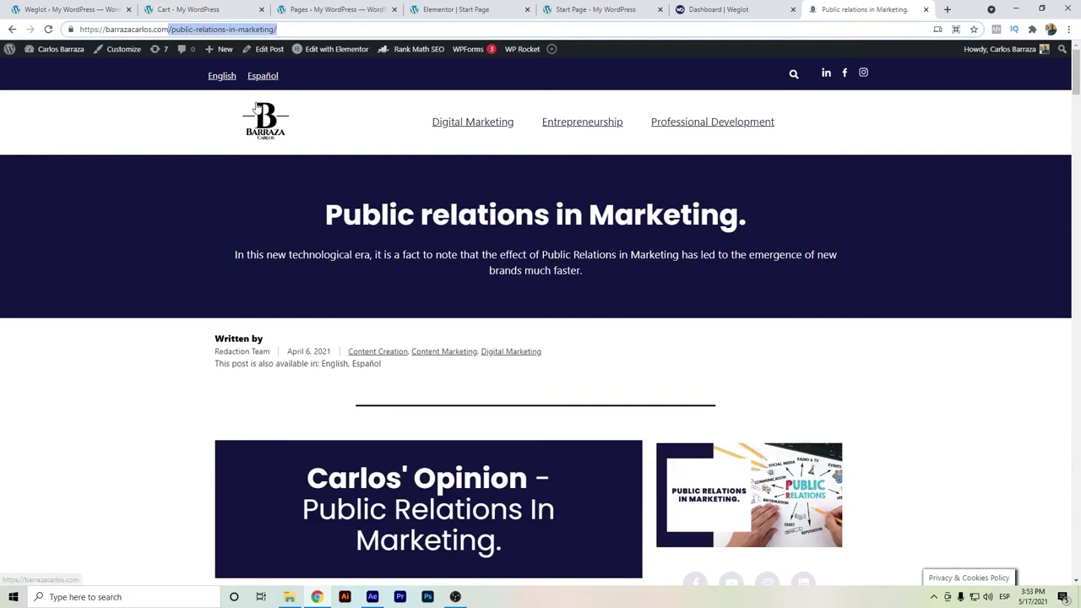
left_click(263, 78)
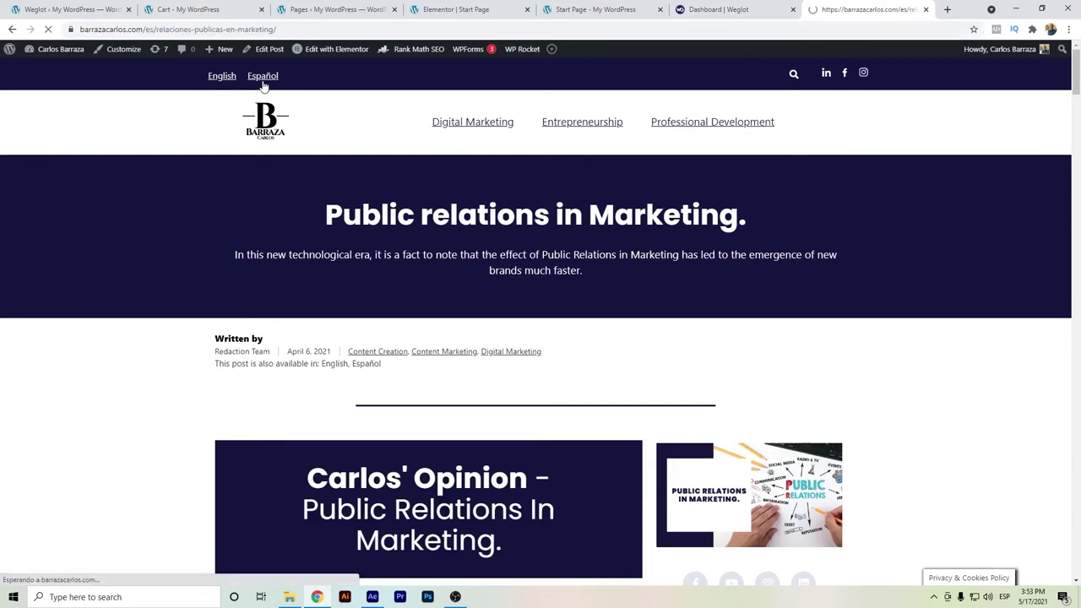
left_click_drag(159, 30, 303, 29)
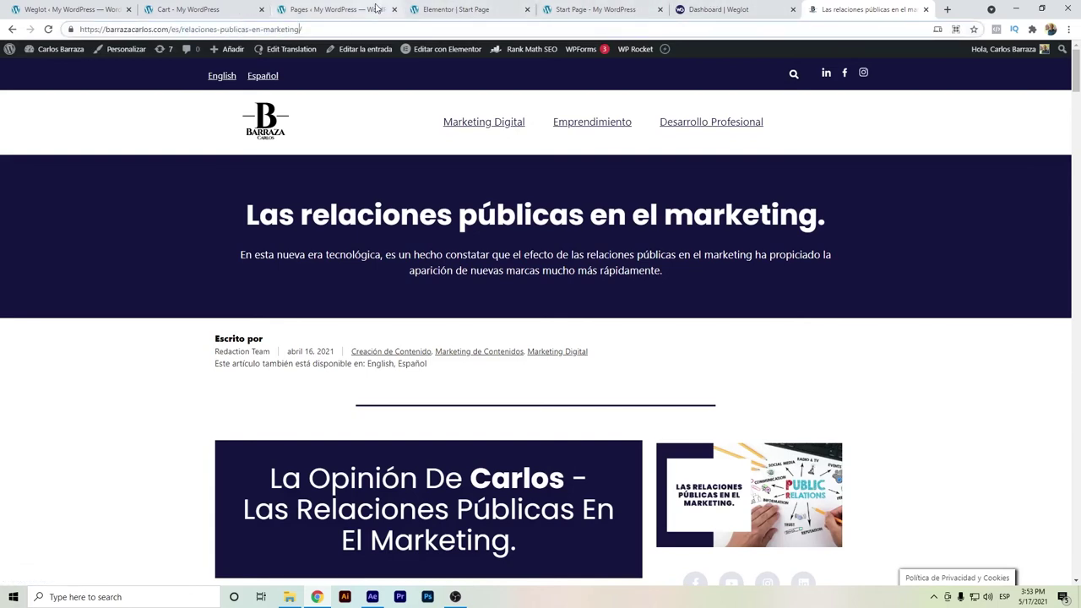
left_click(313, 10)
left_click(219, 9)
Check Weglot's URL Slugs translations, view the required upgrade plans, then return to WordPress Pages
left_click(577, 9)
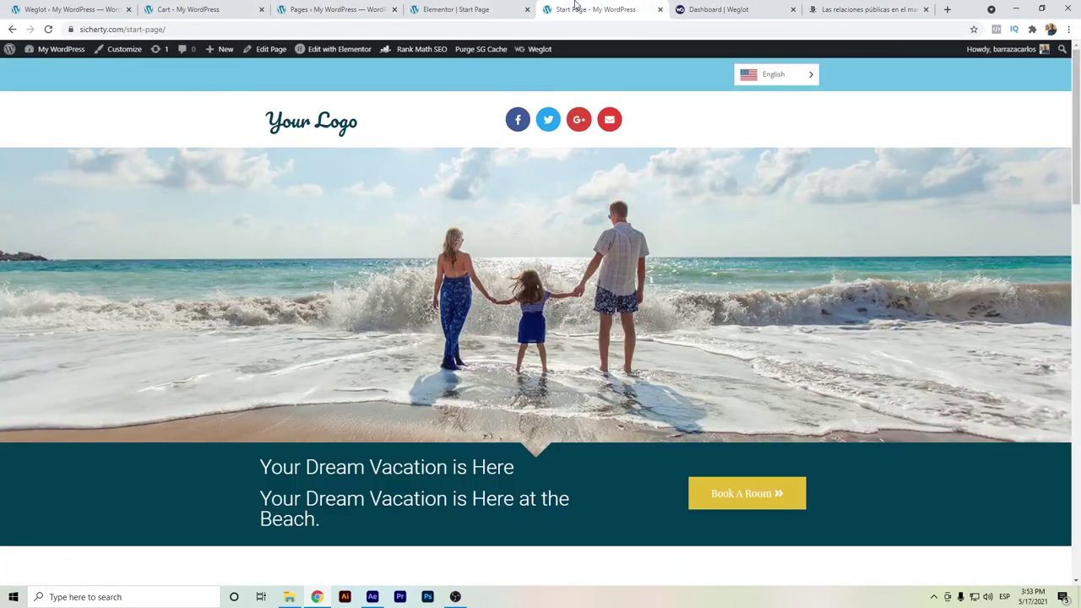
left_click(691, 9)
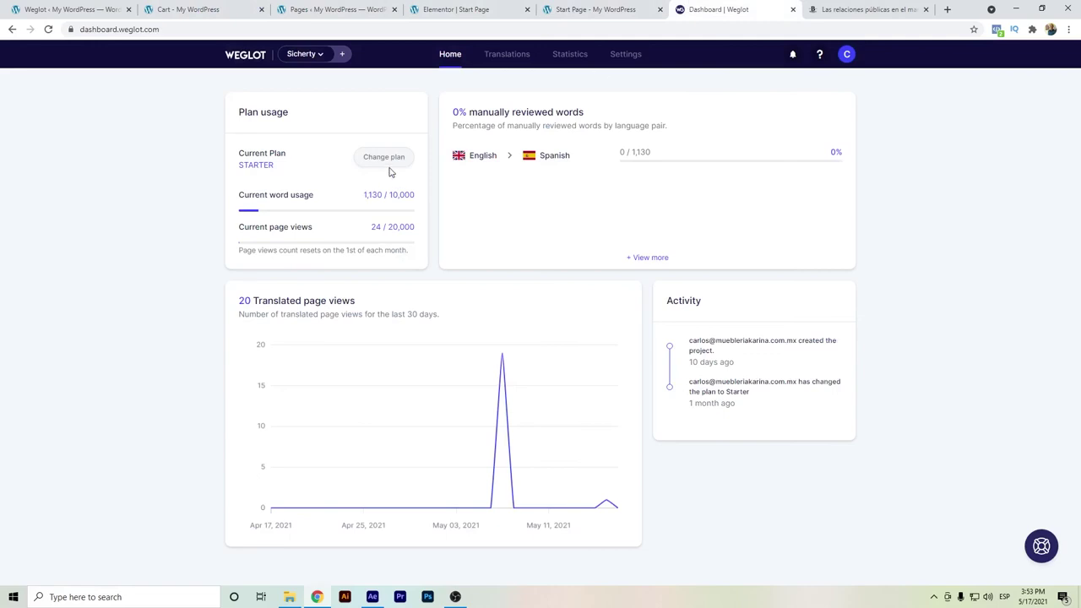
left_click(524, 60)
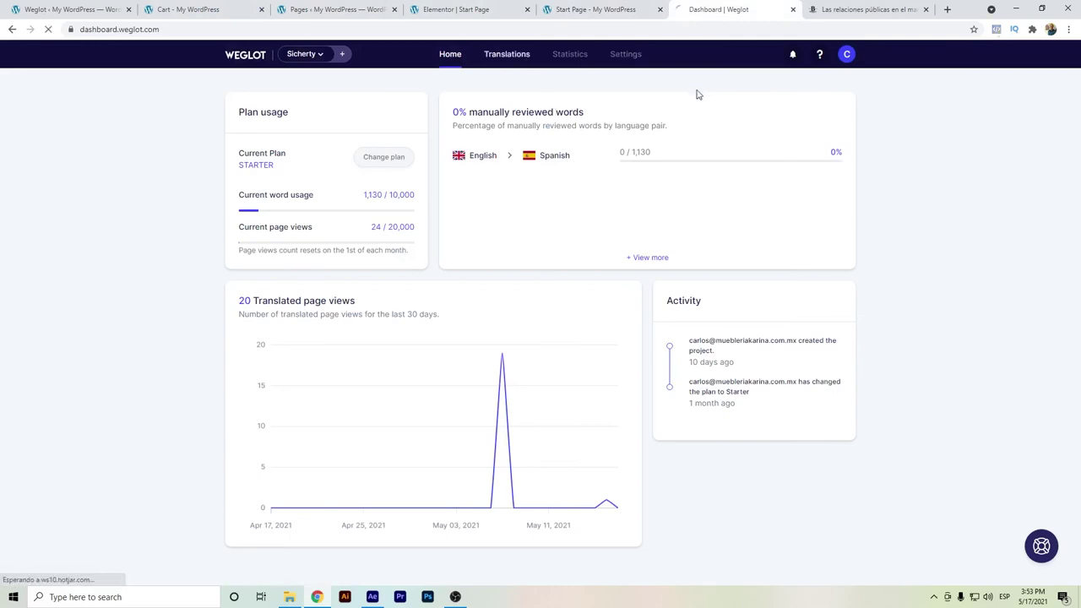
left_click(758, 82)
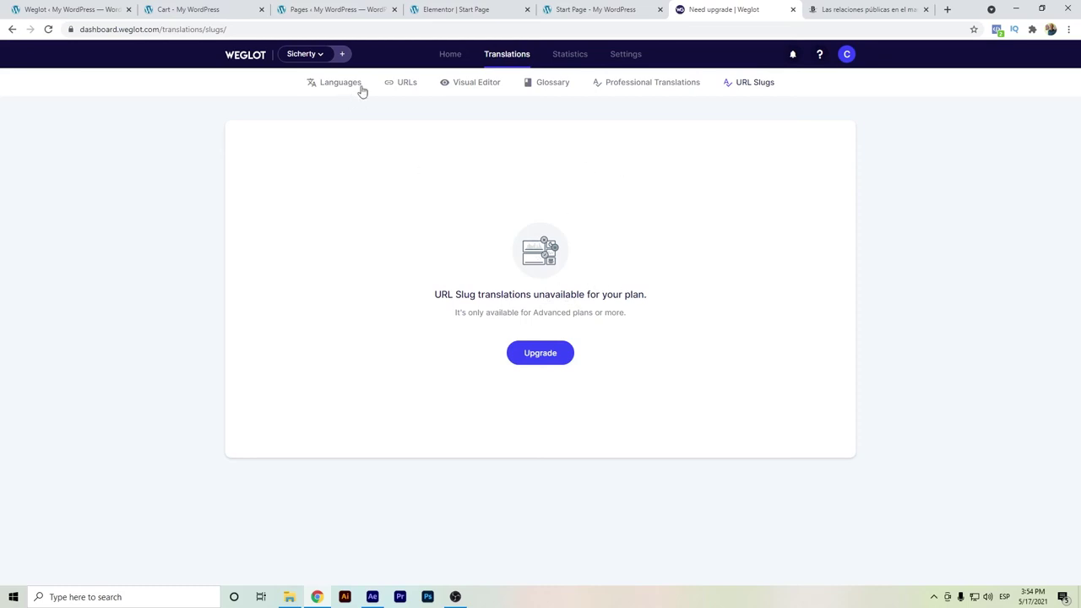
left_click(442, 58)
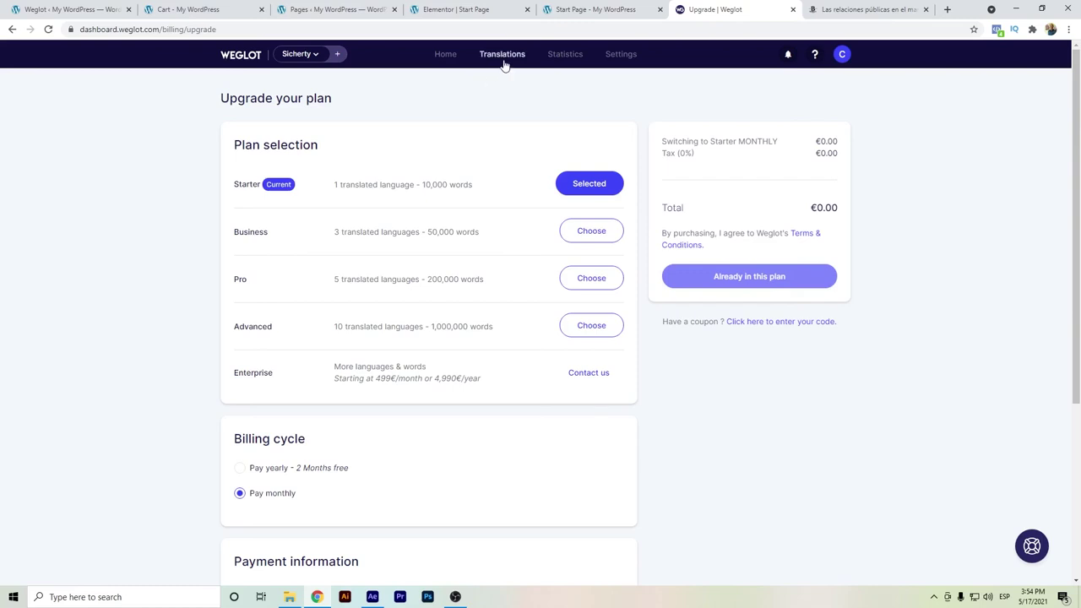
left_click(349, 5)
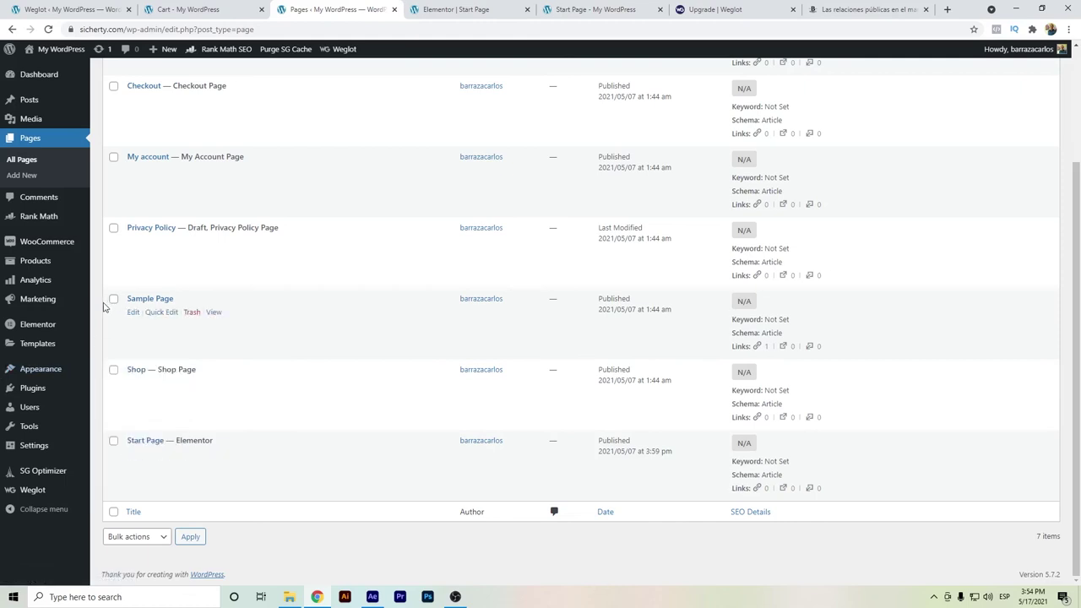
Look over Weglot's WordPress settings, then deactivate Weglot Translate from Installed Plugins
mouse_move(80, 335)
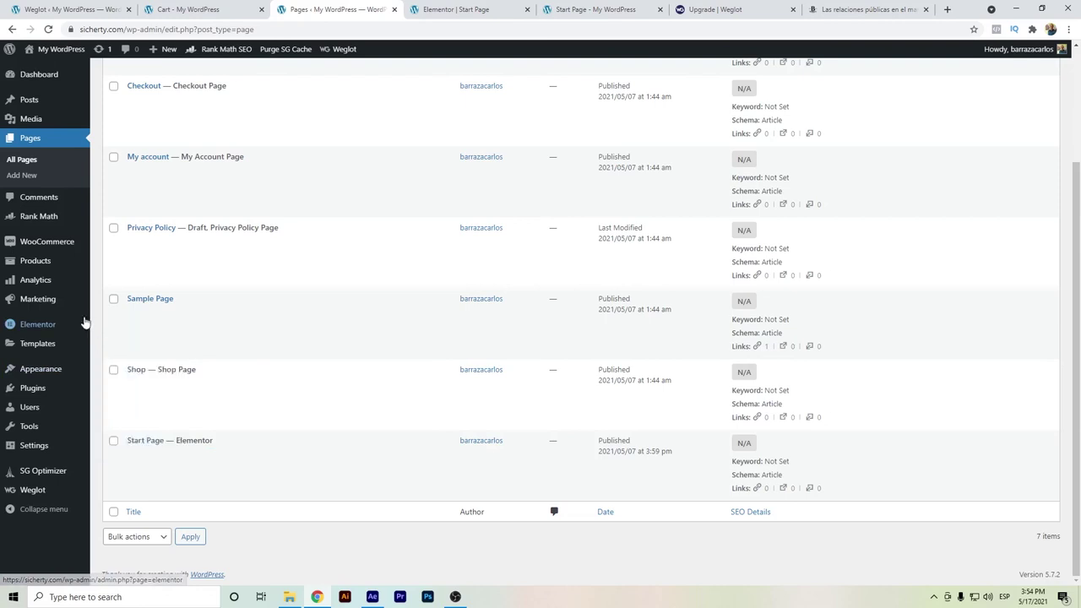
left_click(57, 497)
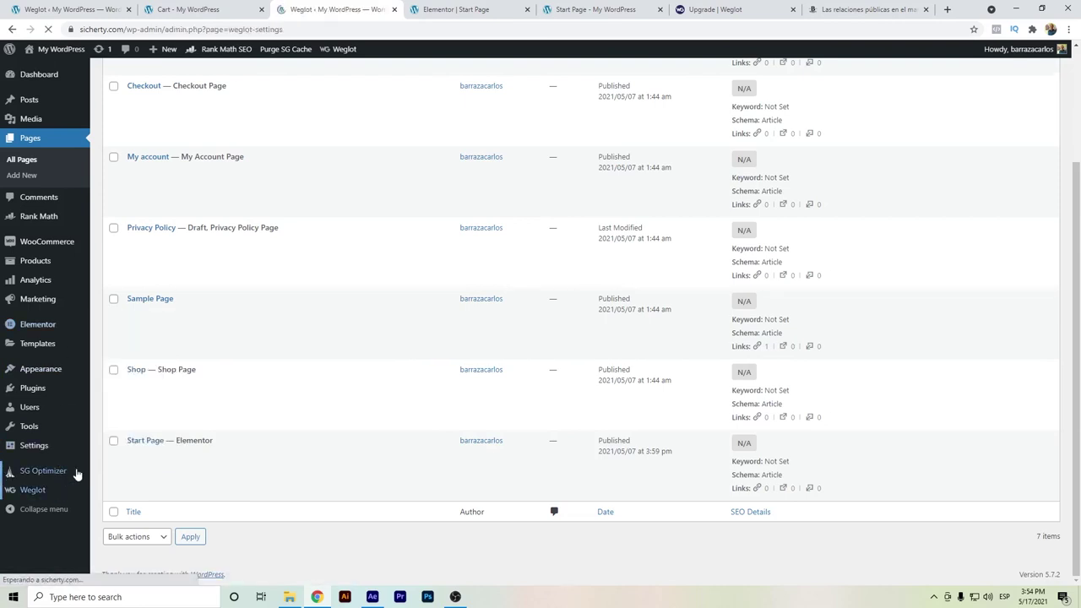
scroll(342, 236, "down", 3)
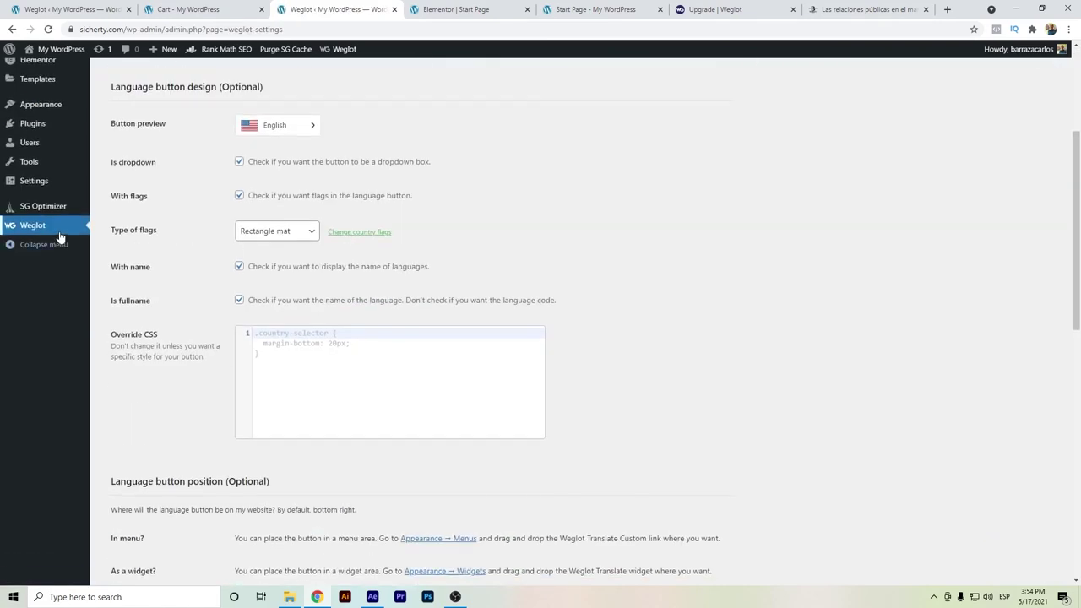
scroll(58, 295, "up", 3)
left_click(52, 351)
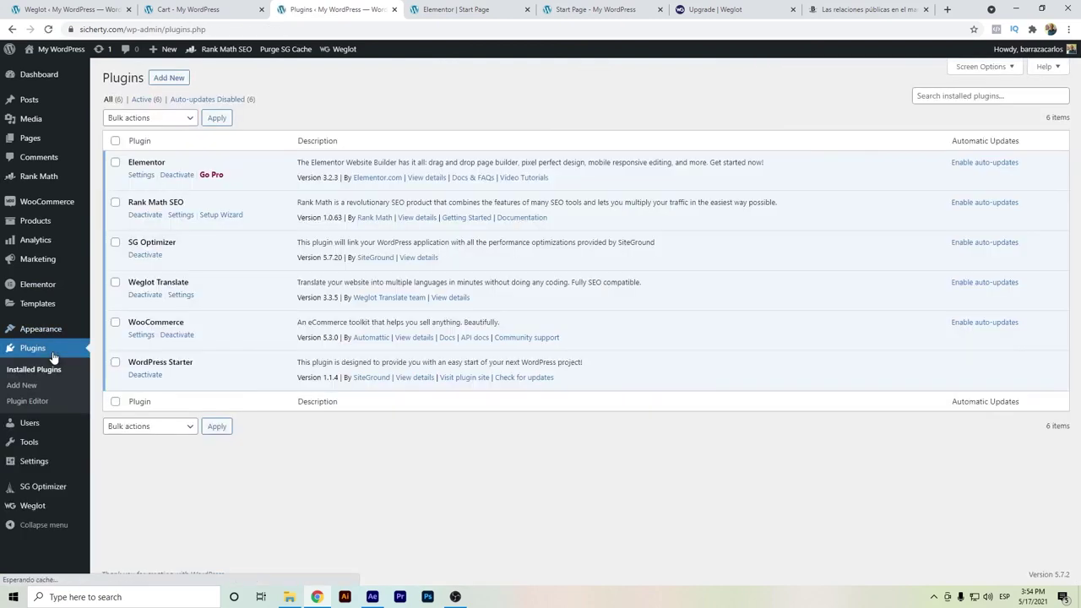
left_click(154, 294)
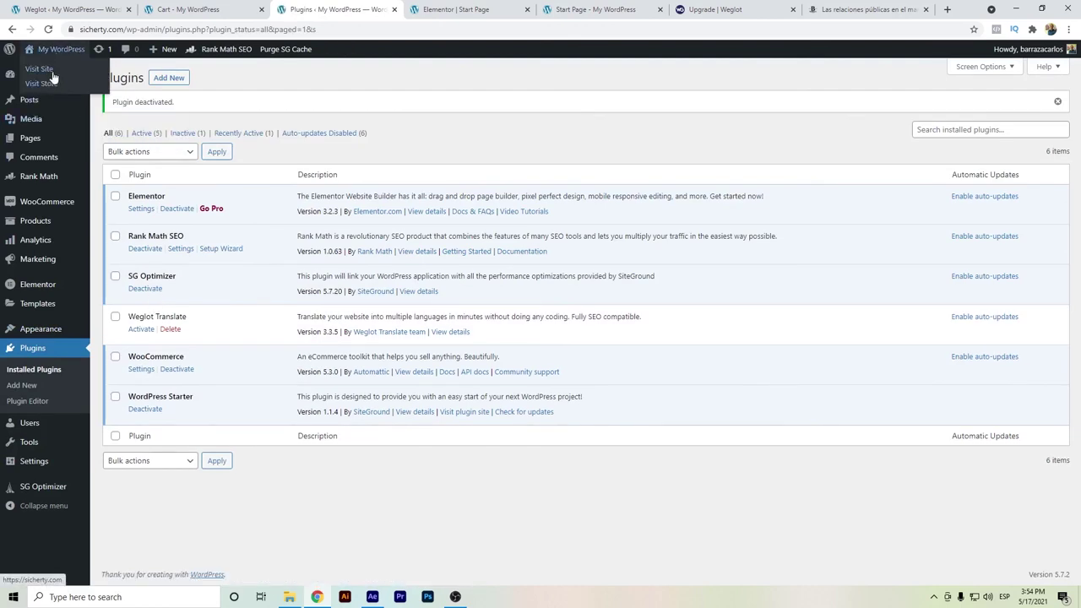
Visit the live site, then scroll the Pages list to confirm all seven original pages remain
left_click(49, 71)
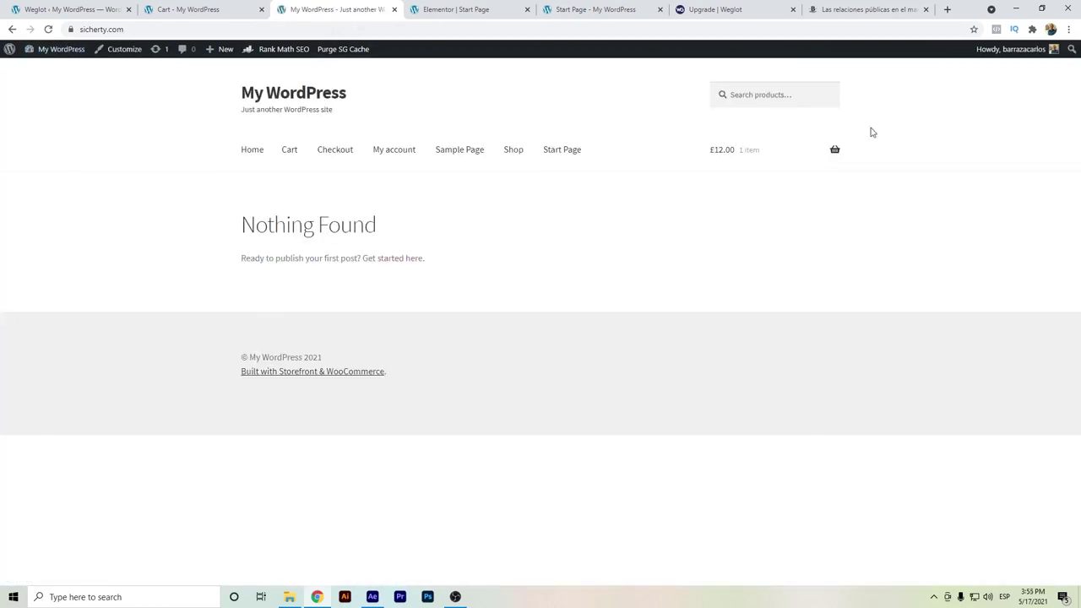
left_click(11, 30)
left_click(30, 137)
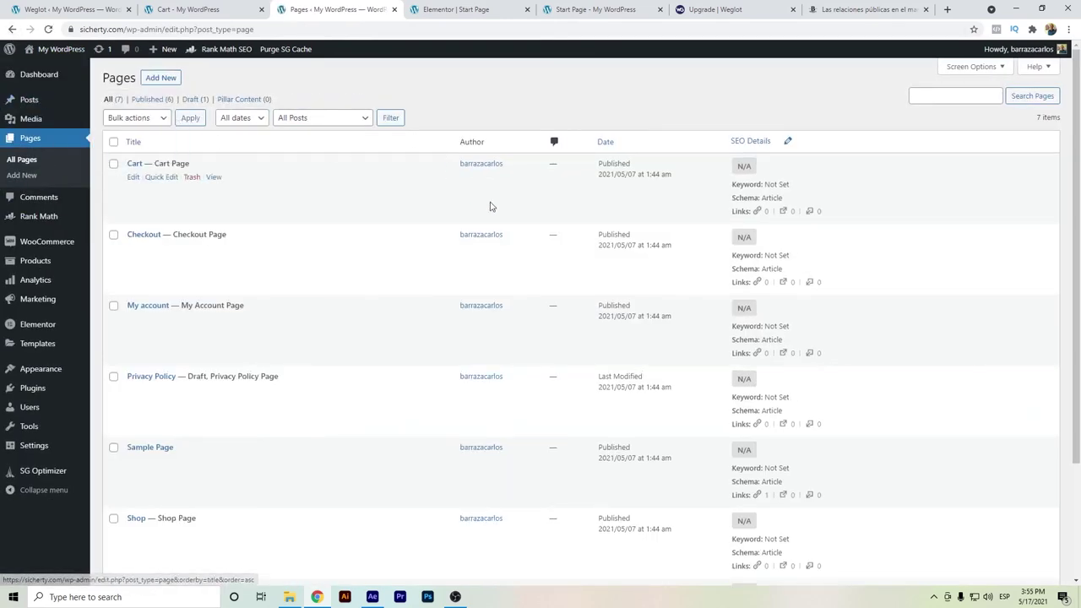
scroll(203, 294, "down", 2)
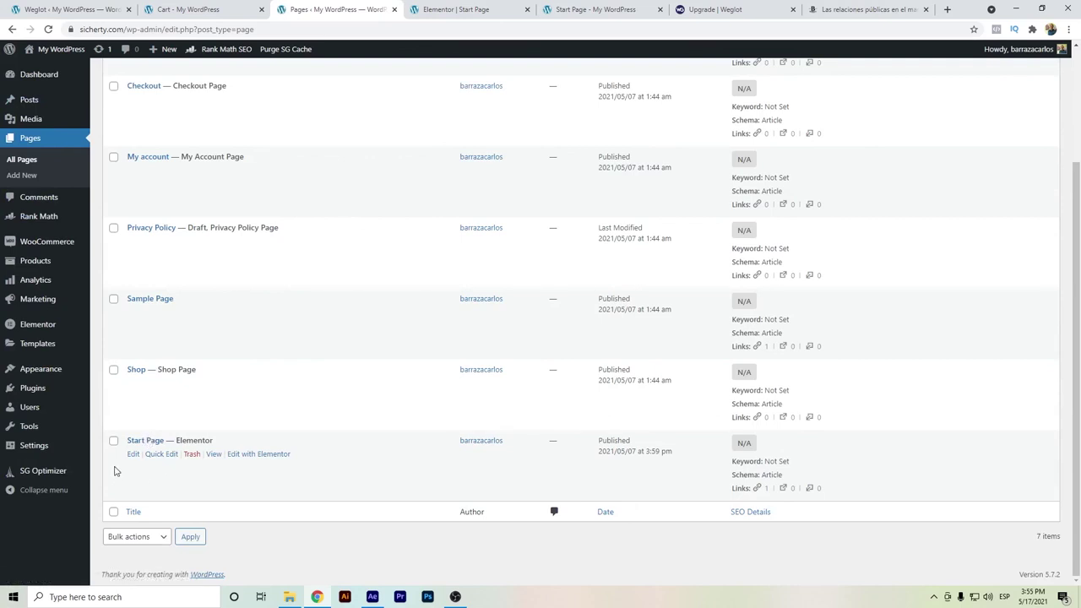
scroll(115, 472, "up", 3)
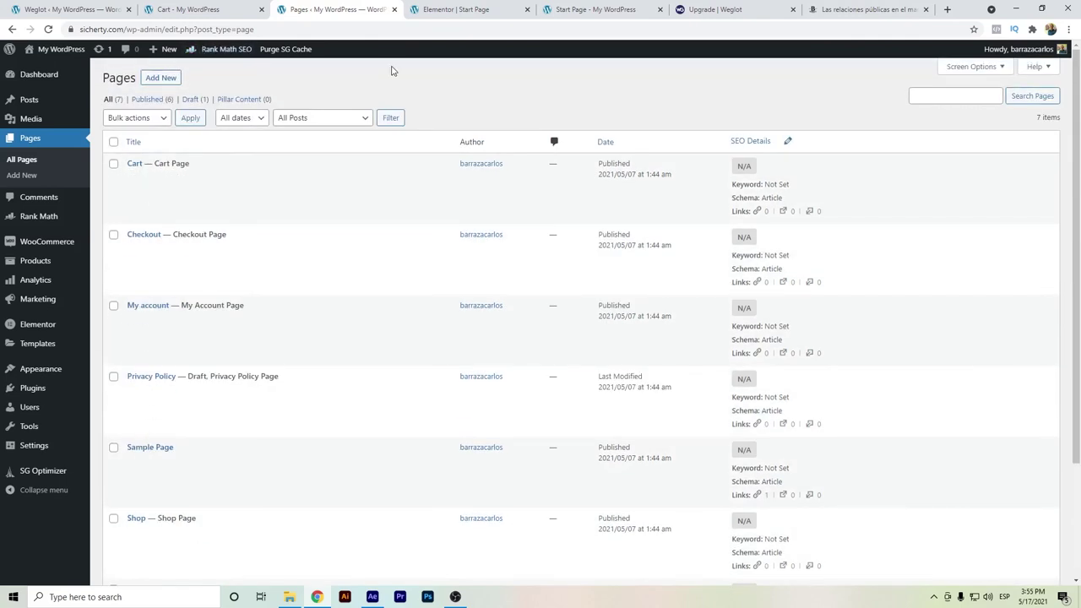
Return to the Elementor editor for the Start Page, showing both Dream Vacation headings in English
left_click(465, 10)
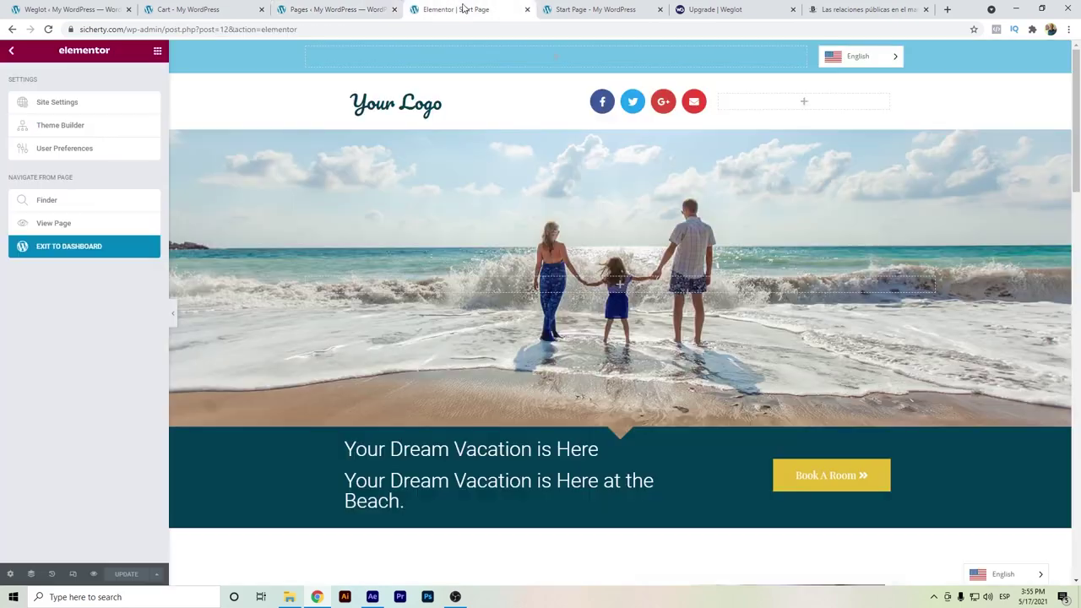